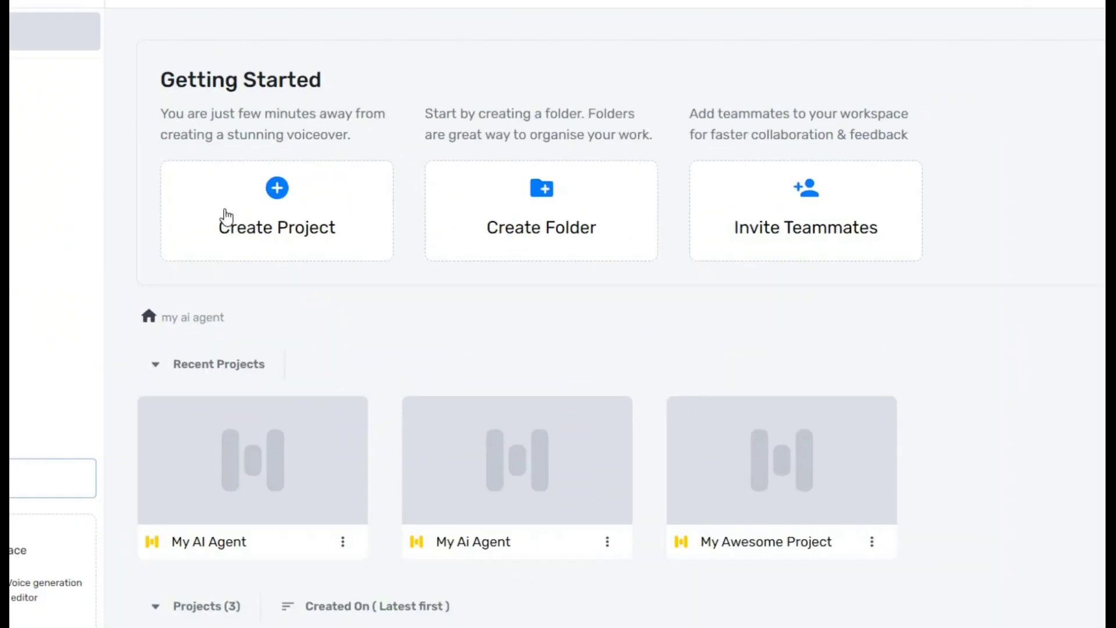
Create a blank audio project named 'project 1' with one empty voiceover block.
left_click(303, 216)
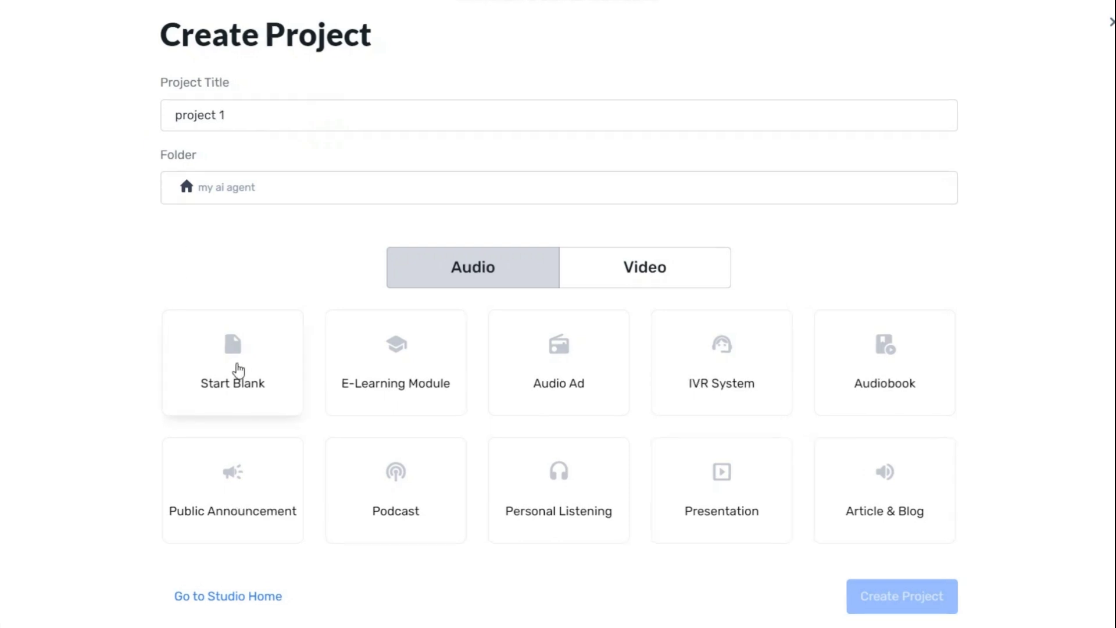
left_click(913, 597)
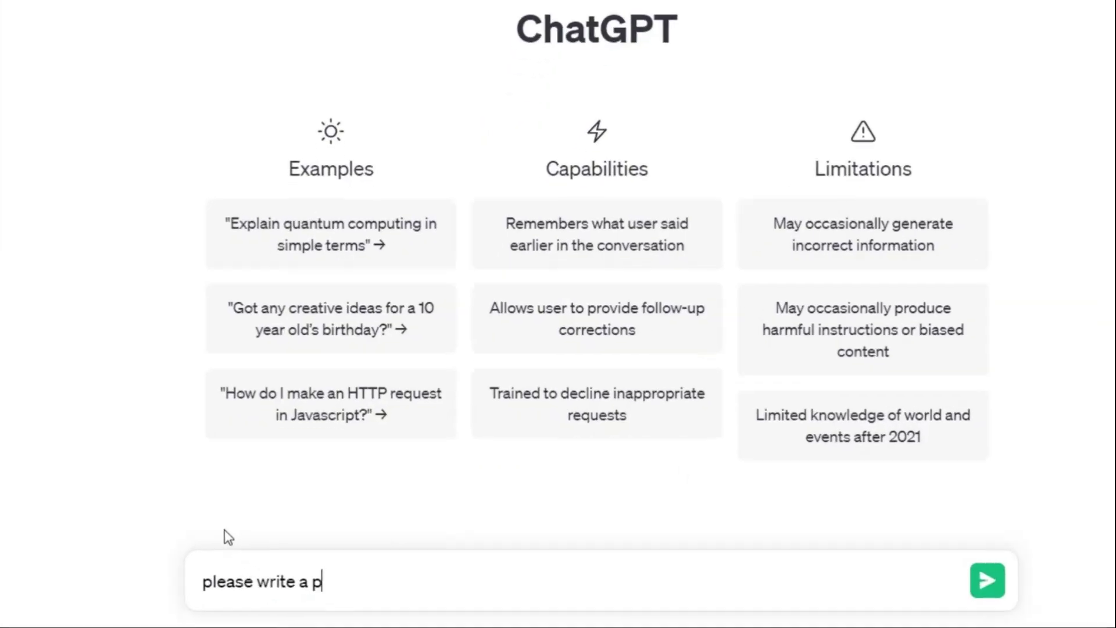
Ask ChatGPT for a motivational video paragraph and paste its first sentence into the Murf block.
type("al video.")
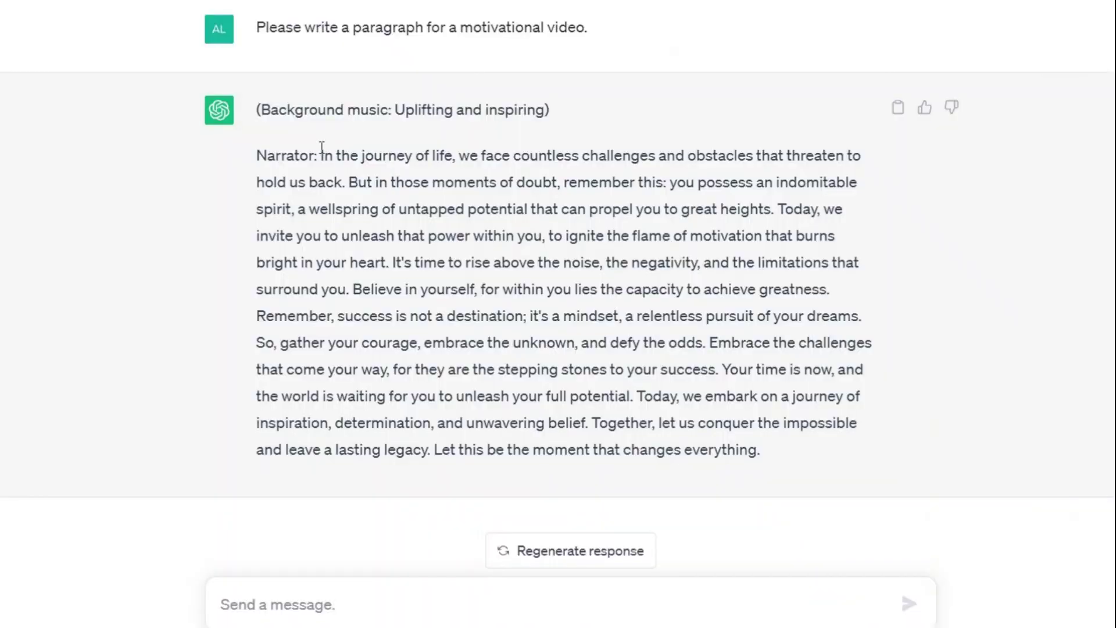
left_click_drag(320, 155, 782, 460)
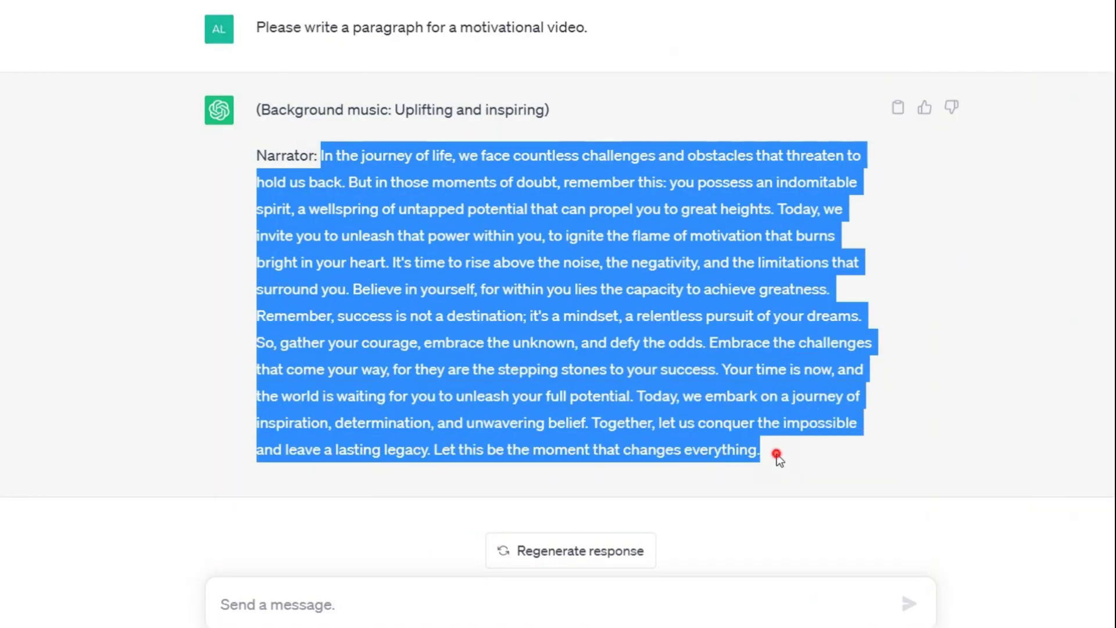
left_click(777, 454)
left_click_drag(321, 154, 347, 181)
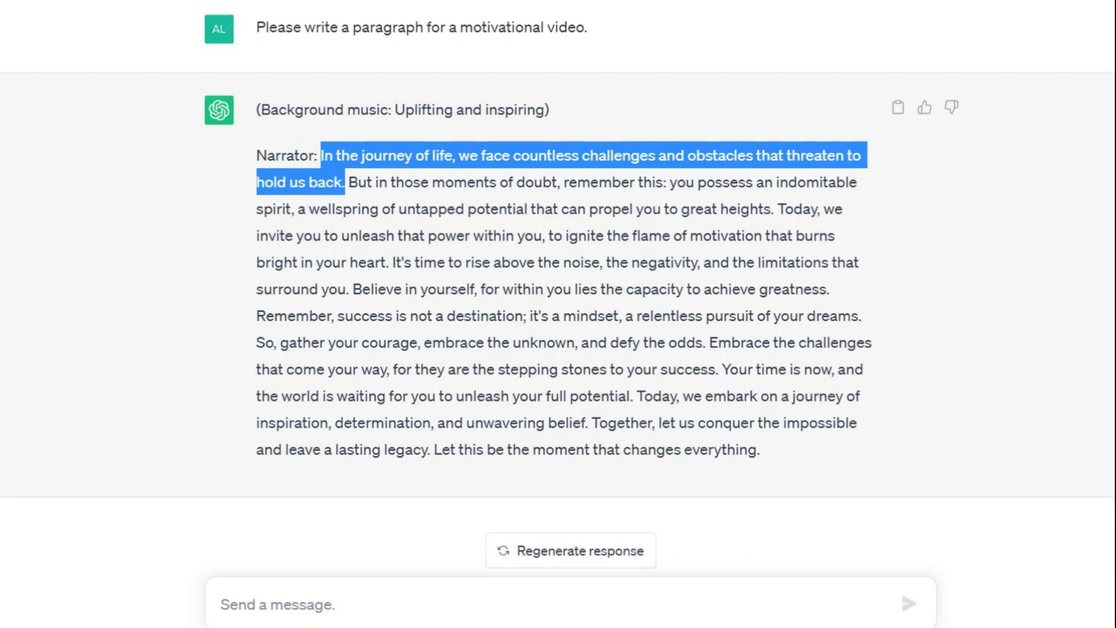
left_click(374, 133)
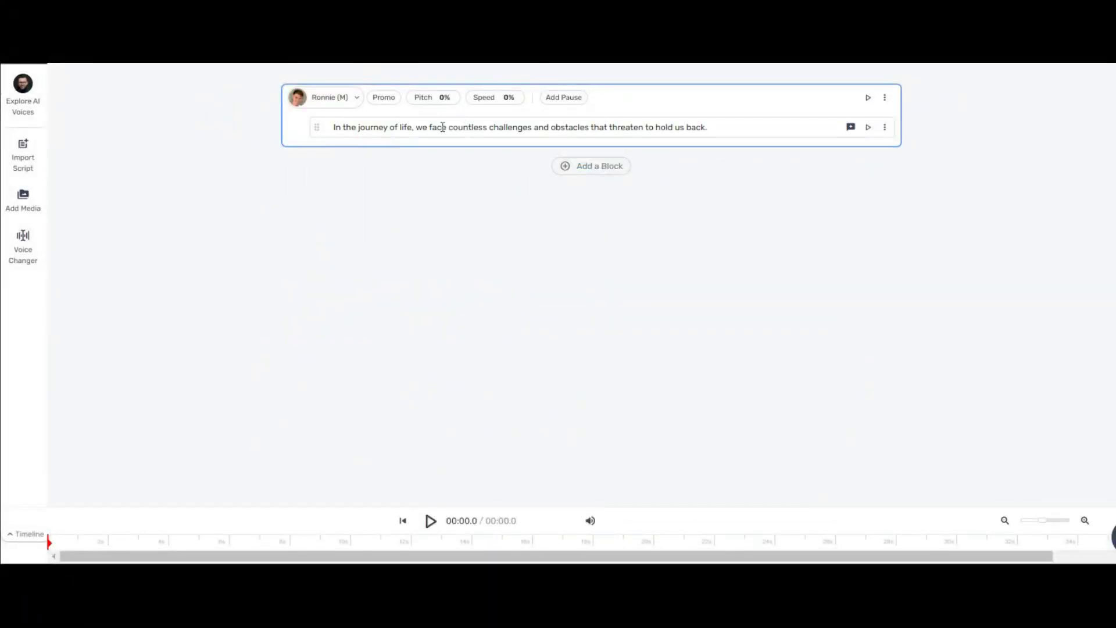
Open the first block's voice library, show all use cases, and keep English - US & Canada.
left_click(314, 99)
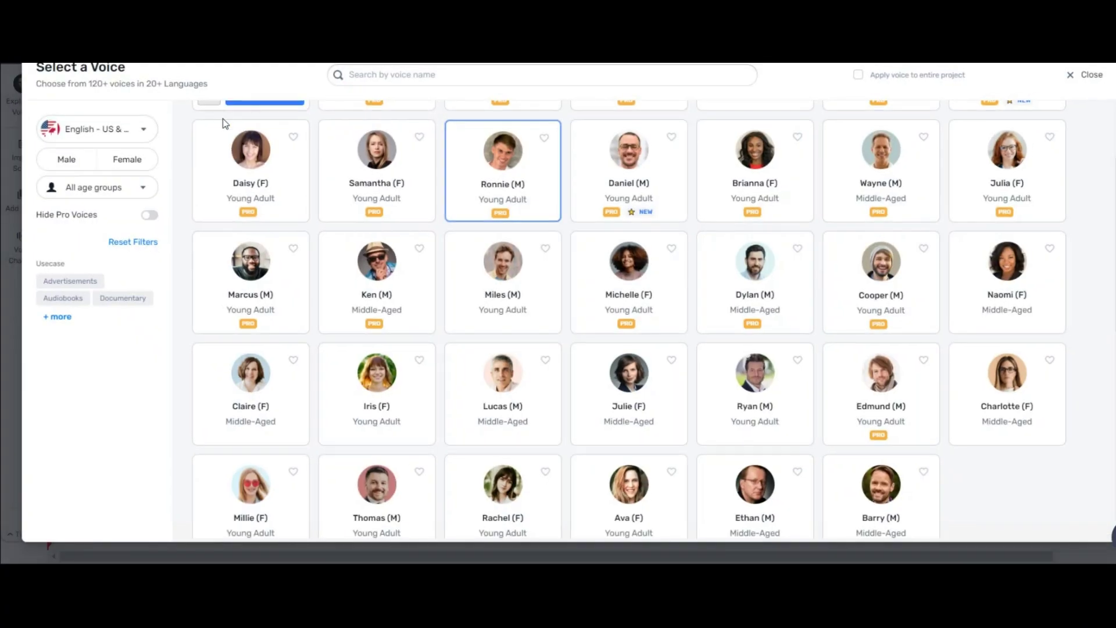
scroll(222, 119, "up", 2)
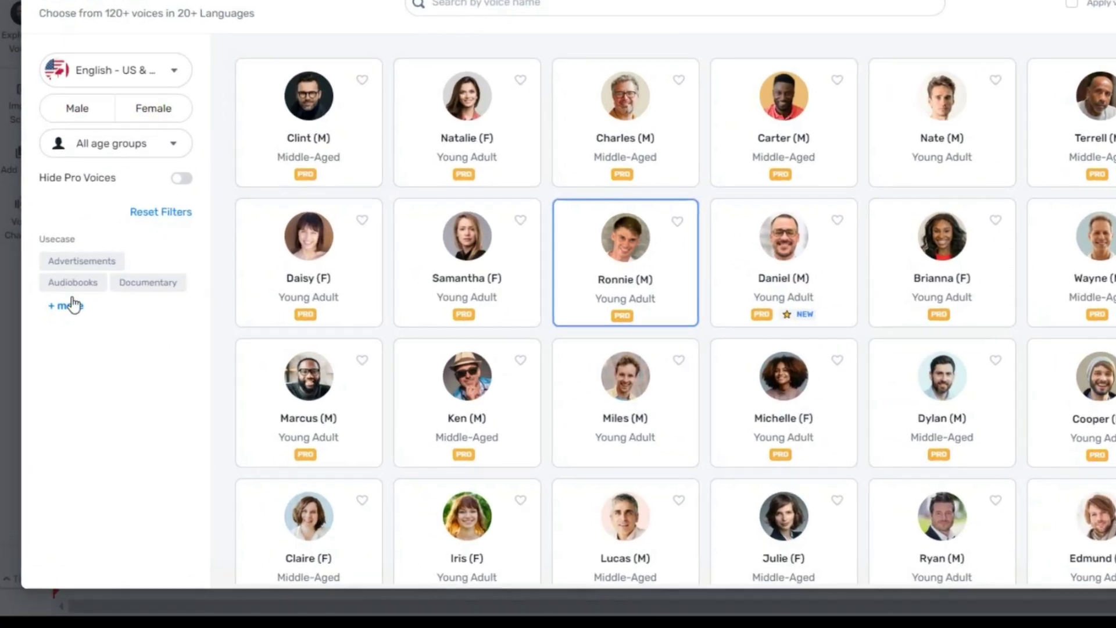
left_click(61, 314)
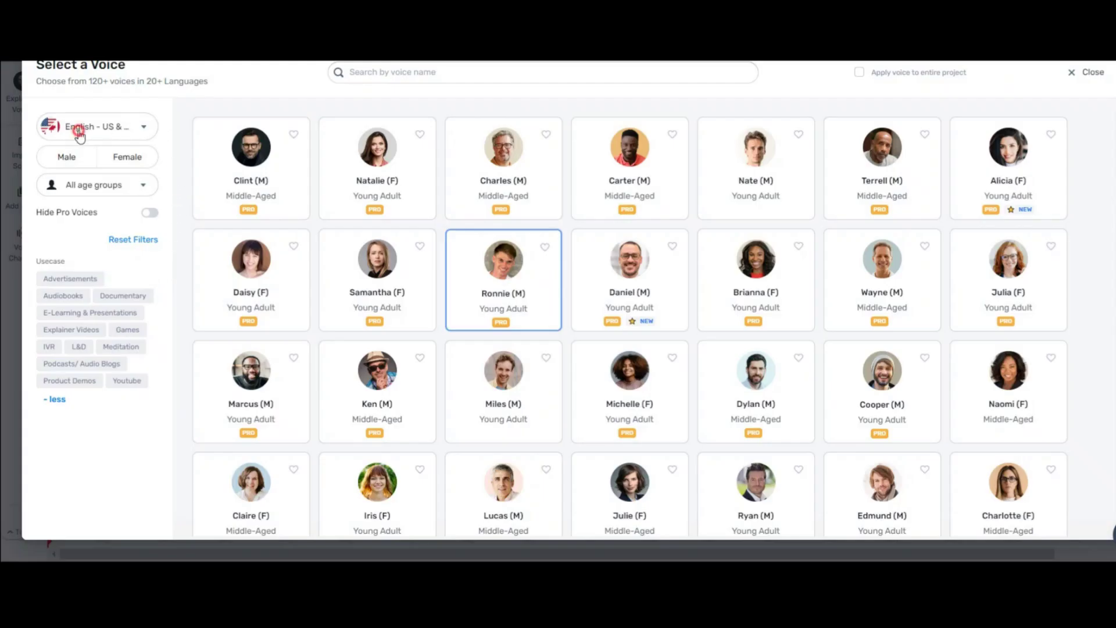
left_click(79, 130)
scroll(127, 233, "down", 5)
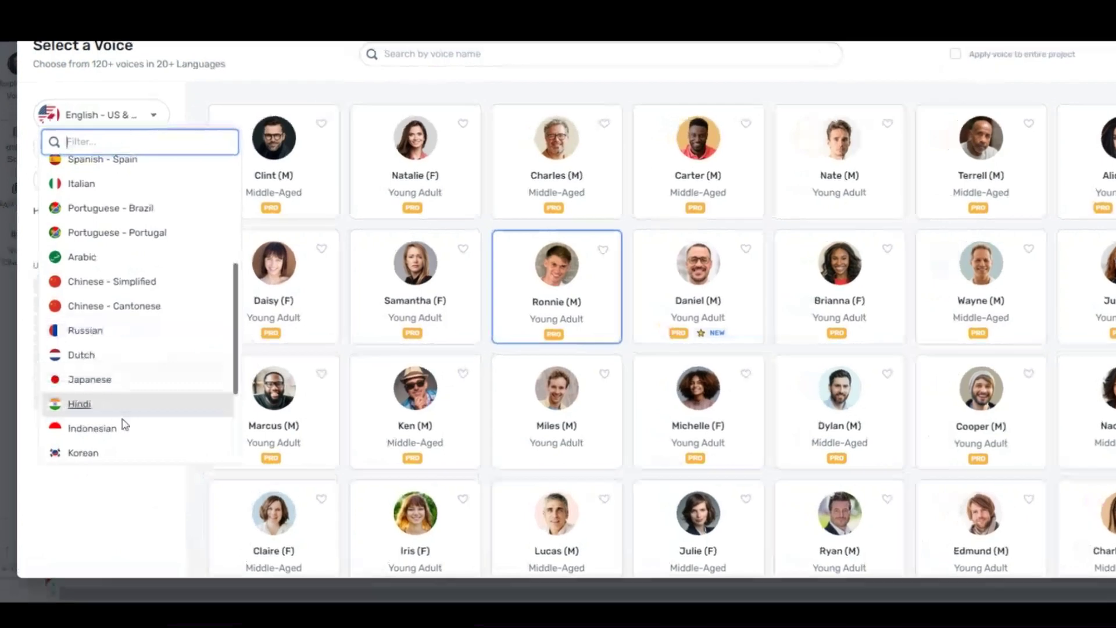
scroll(123, 433, "down", 3)
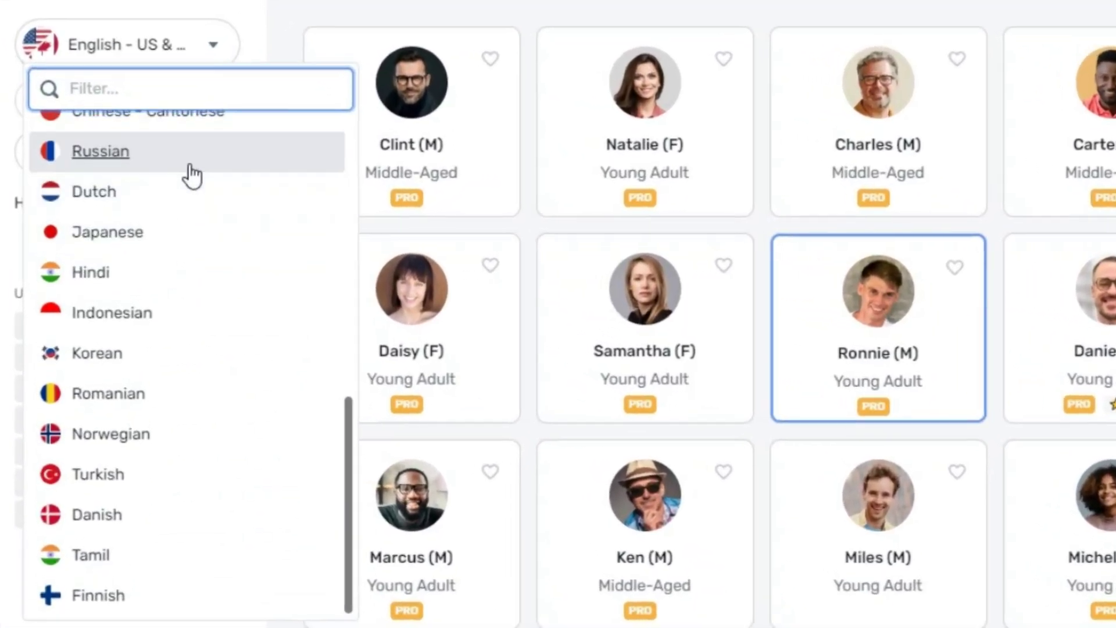
scroll(194, 466, "up", 3)
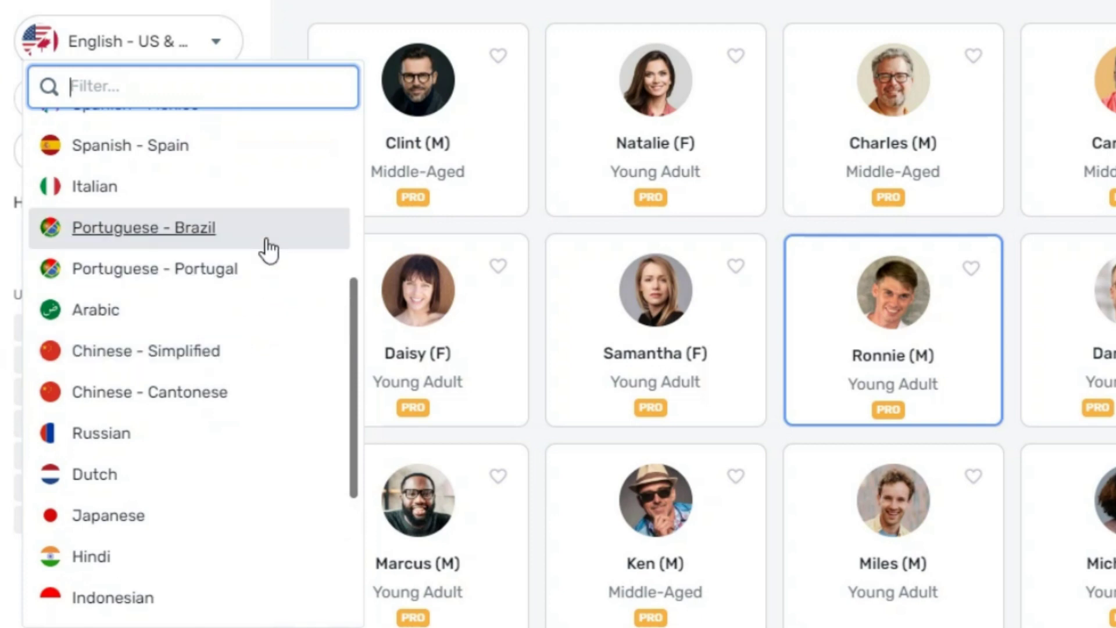
scroll(269, 251, "up", 5)
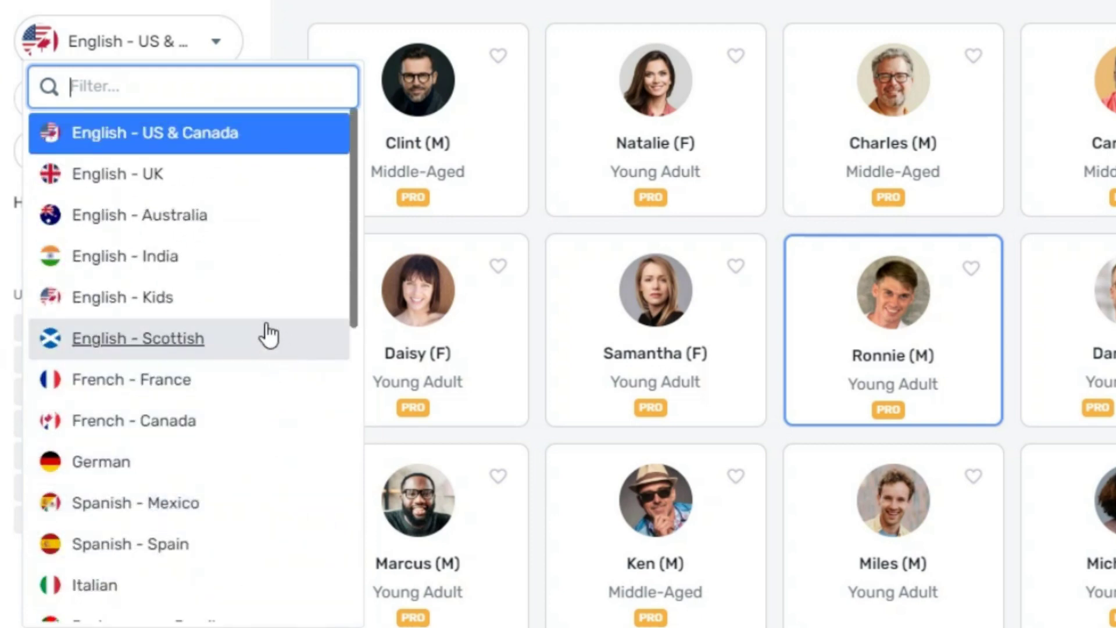
left_click(192, 142)
Preview Clint (M) in the voice grid and assign it to the first block.
scroll(647, 279, "down", 1)
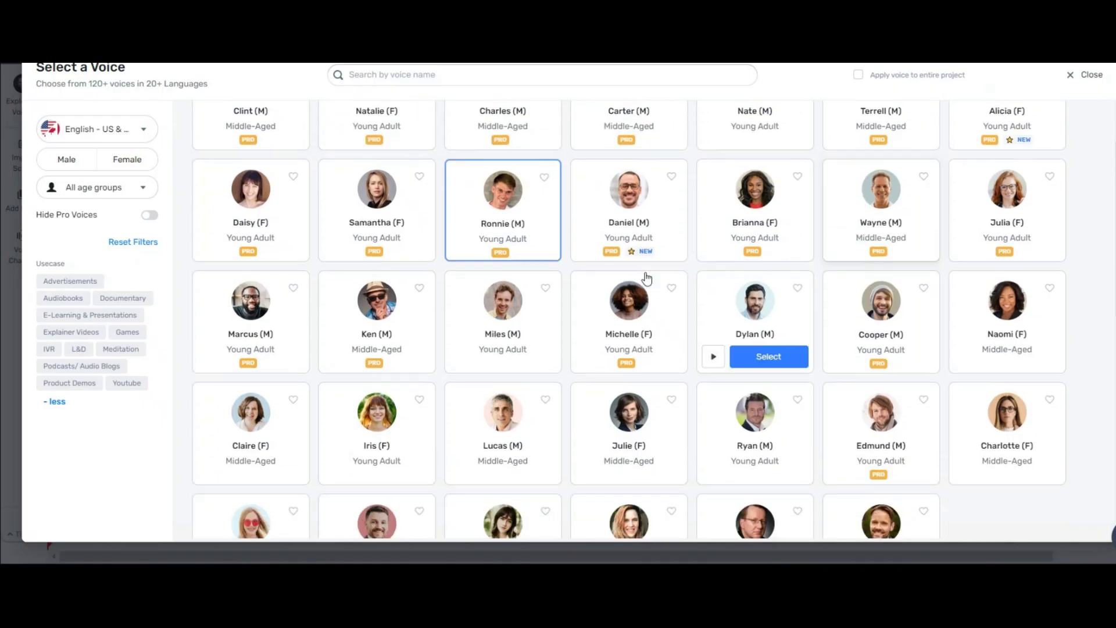
scroll(647, 279, "down", 5)
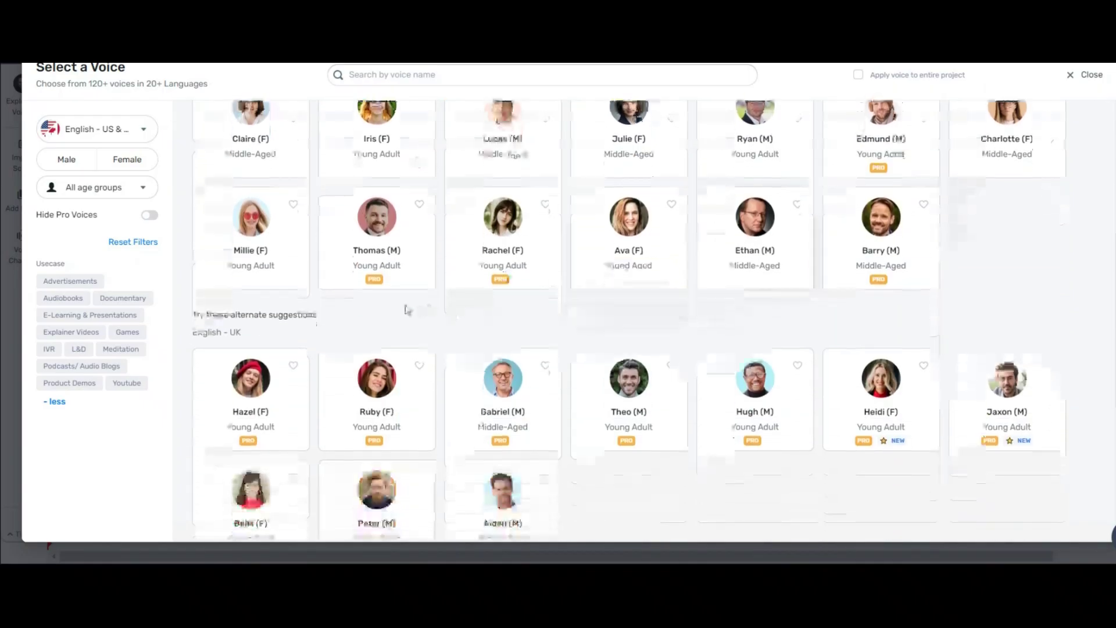
scroll(406, 309, "down", 4)
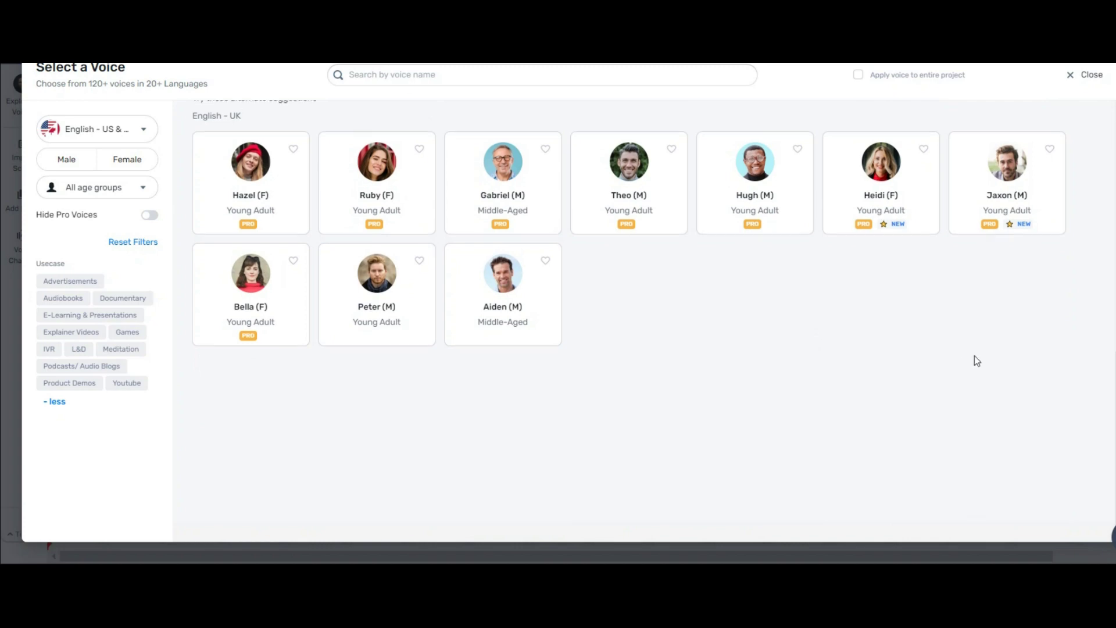
scroll(977, 361, "up", 10)
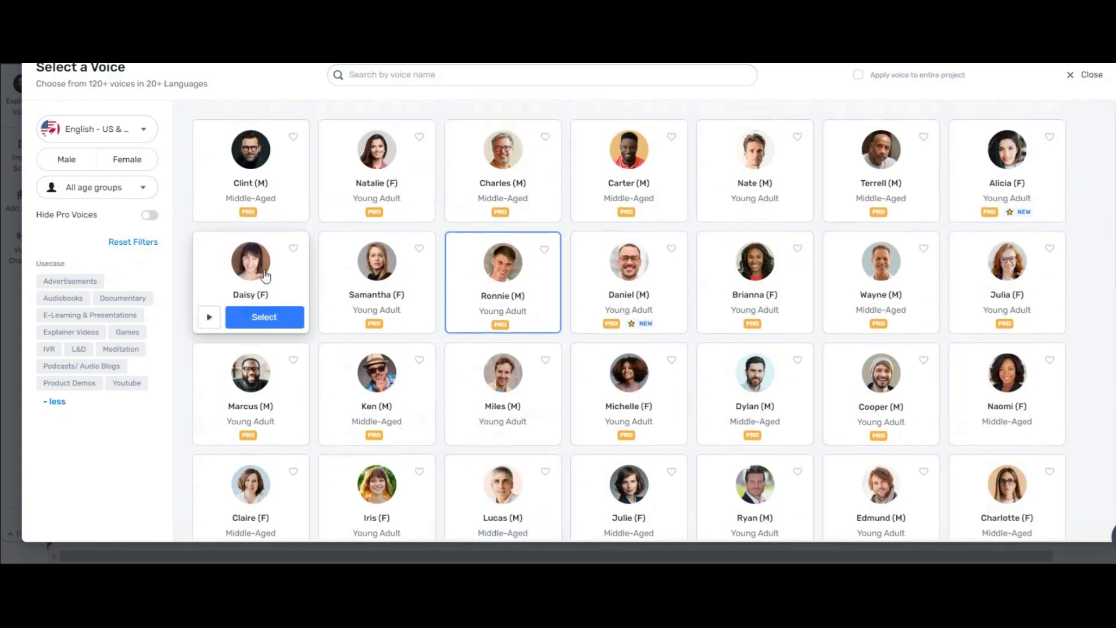
left_click(210, 211)
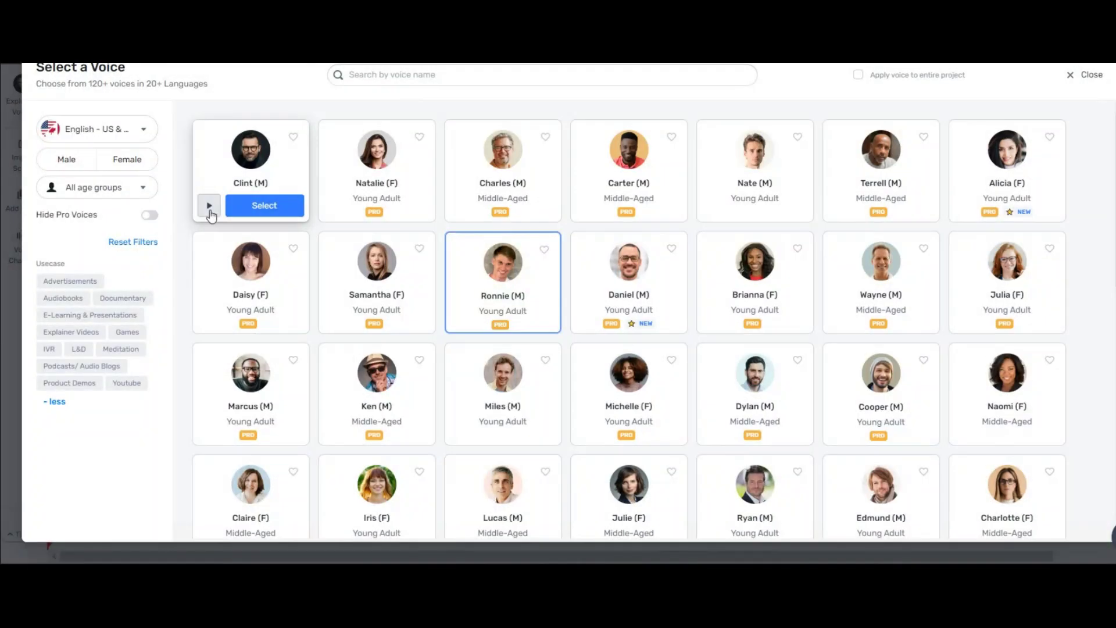
left_click(265, 206)
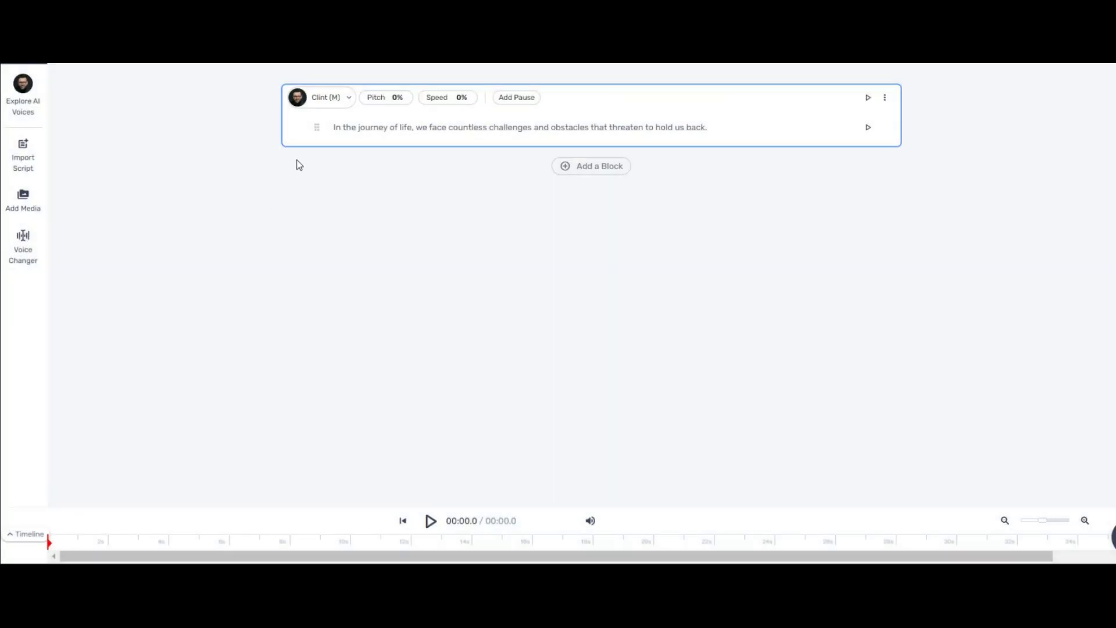
Add a second block and give it the English - UK voice Hugh (M).
left_click(598, 169)
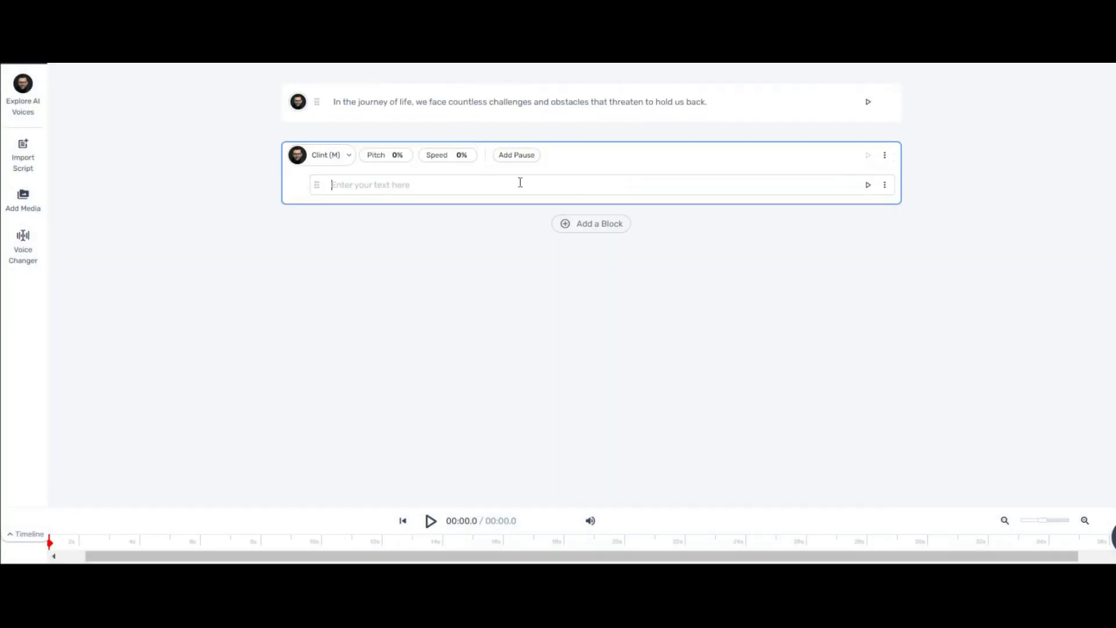
left_click(309, 160)
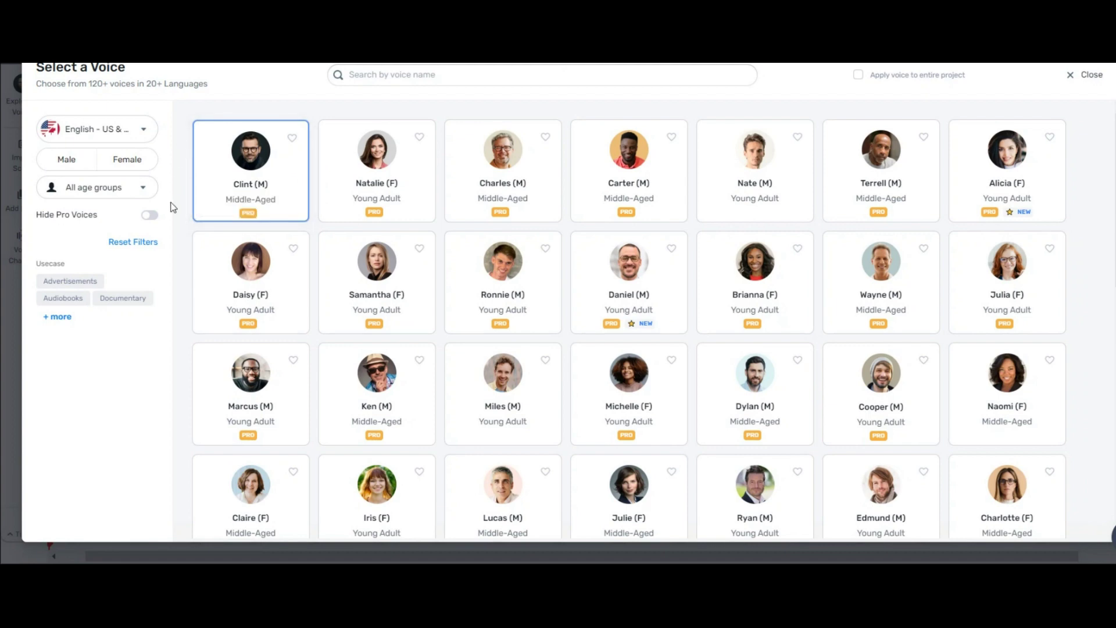
scroll(339, 277, "down", 8)
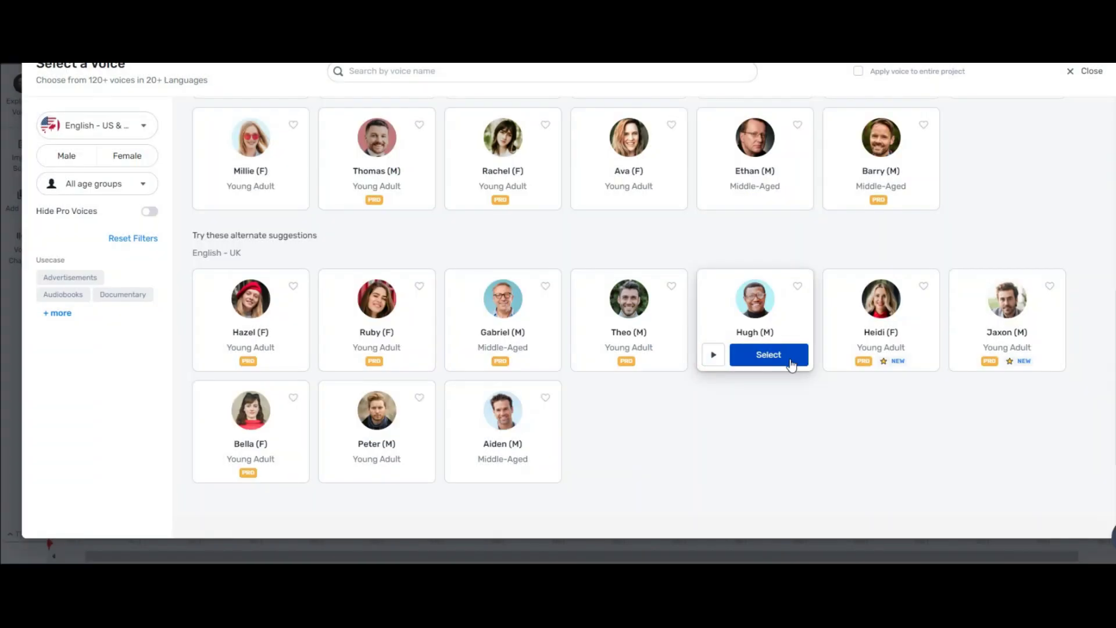
left_click(792, 361)
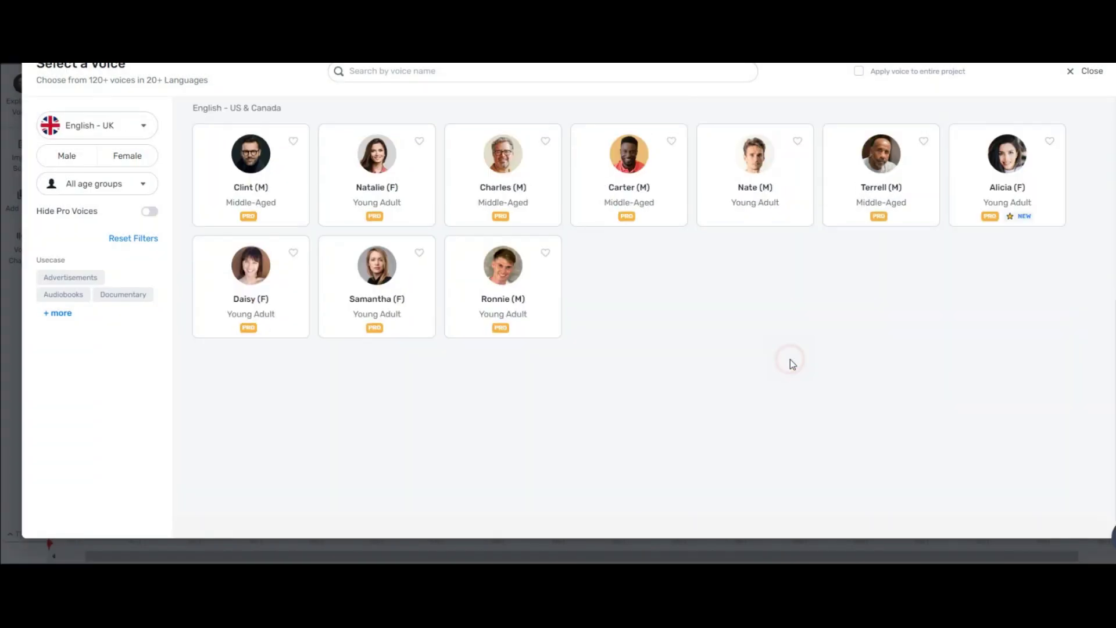
Add a third block repeating the same opening line.
left_click(456, 184)
left_click(592, 224)
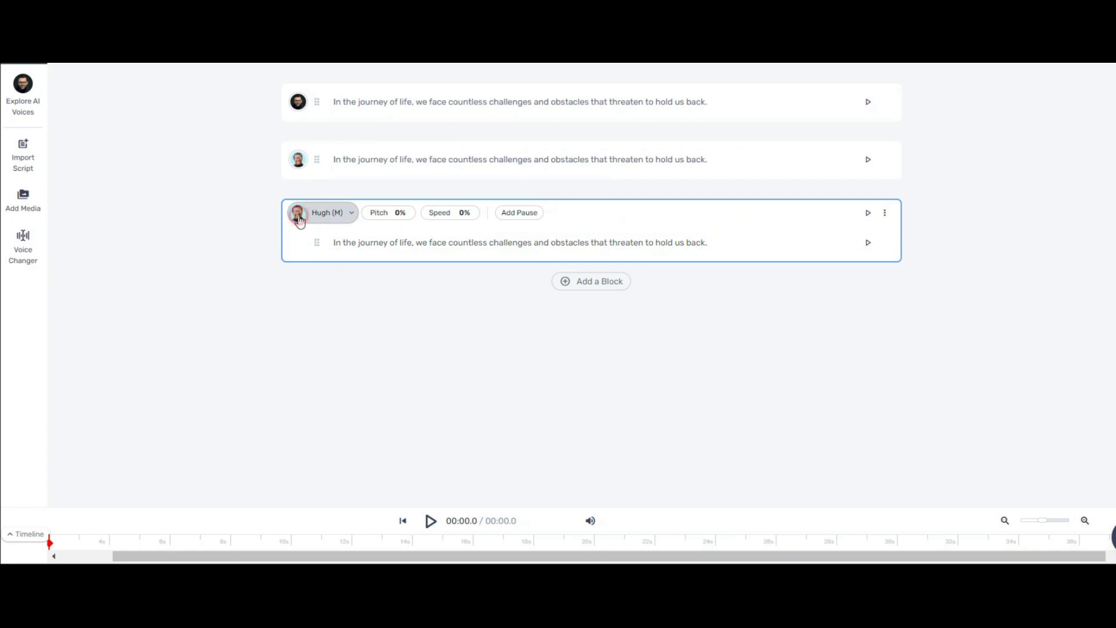
left_click(298, 213)
Keep English - US & Canada for the third block and preview Wayne (M).
left_click(87, 128)
left_click(111, 177)
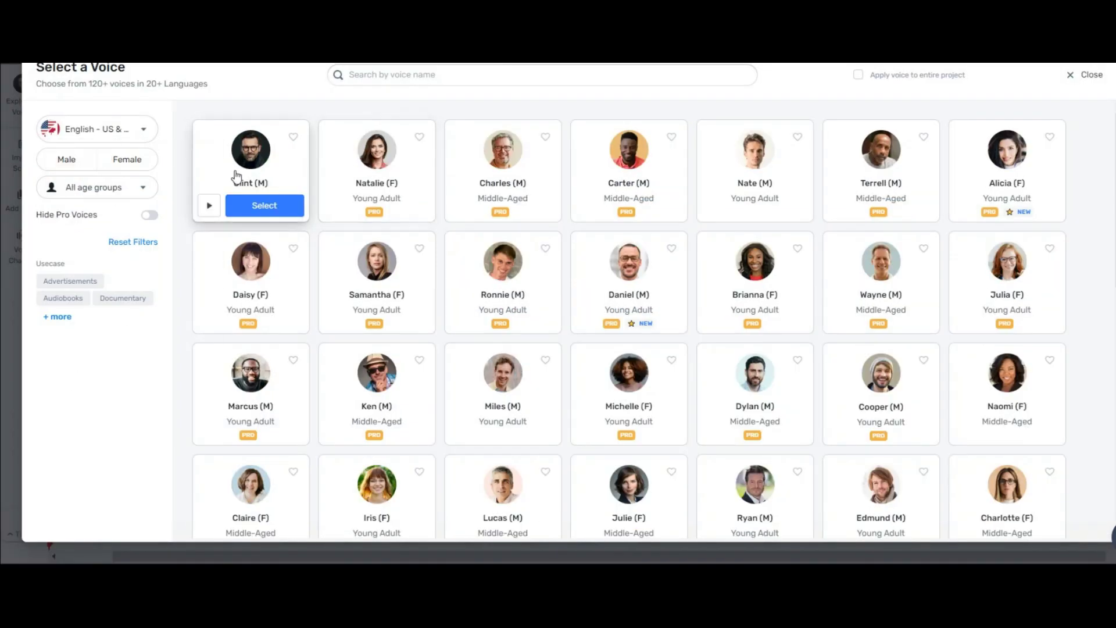
scroll(836, 279, "down", 1)
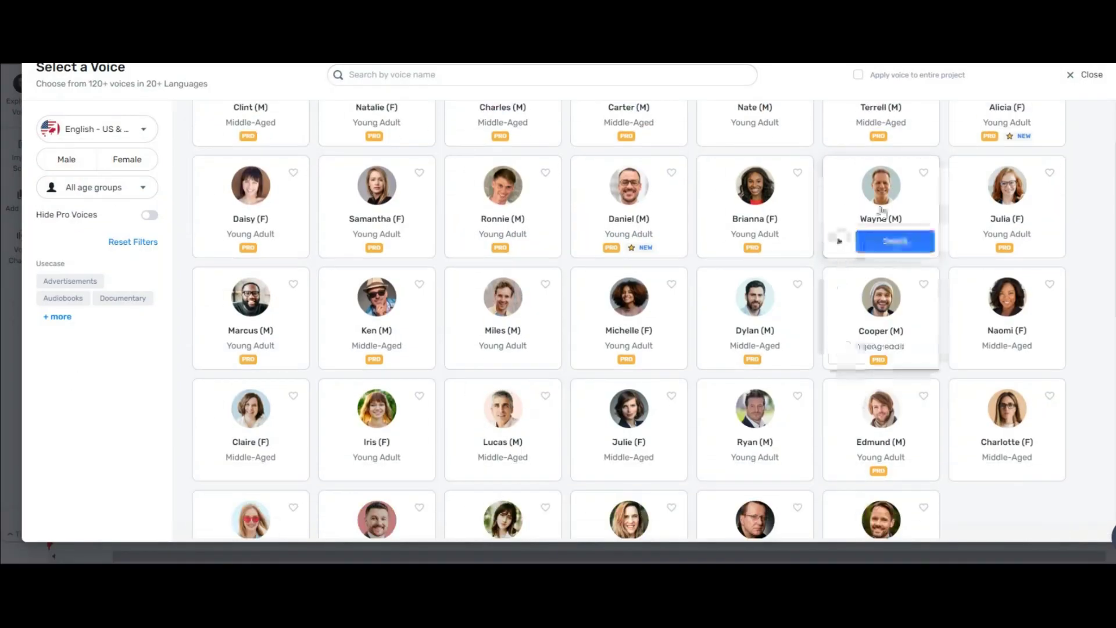
left_click(837, 245)
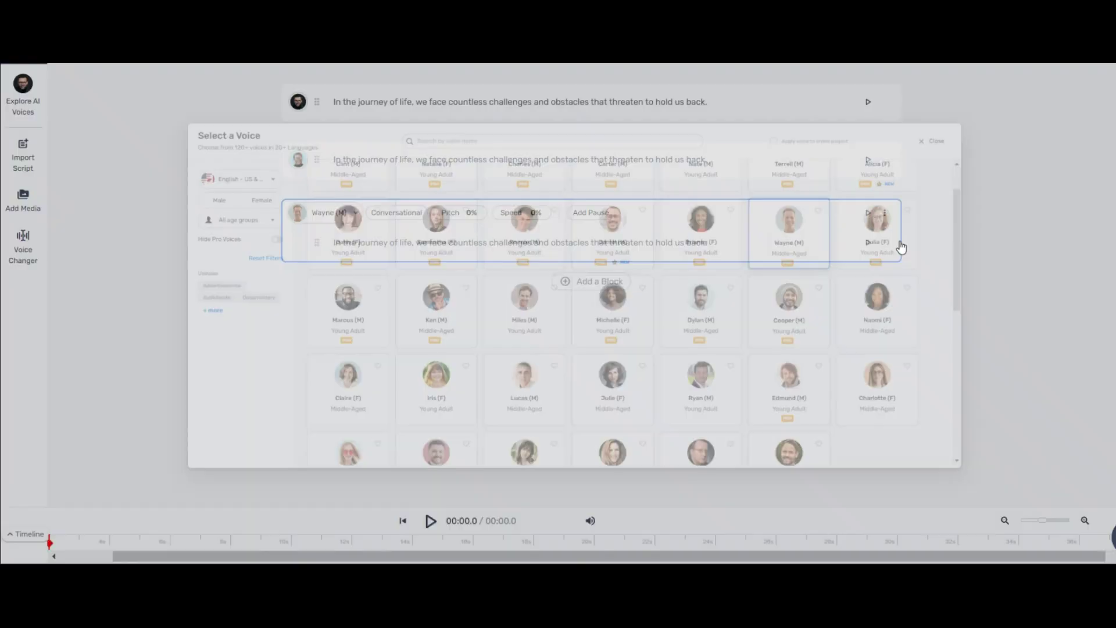
Add a fourth block with the same line, preview Ethan (M), and select it as its voice.
triple_click(627, 246)
left_click(592, 282)
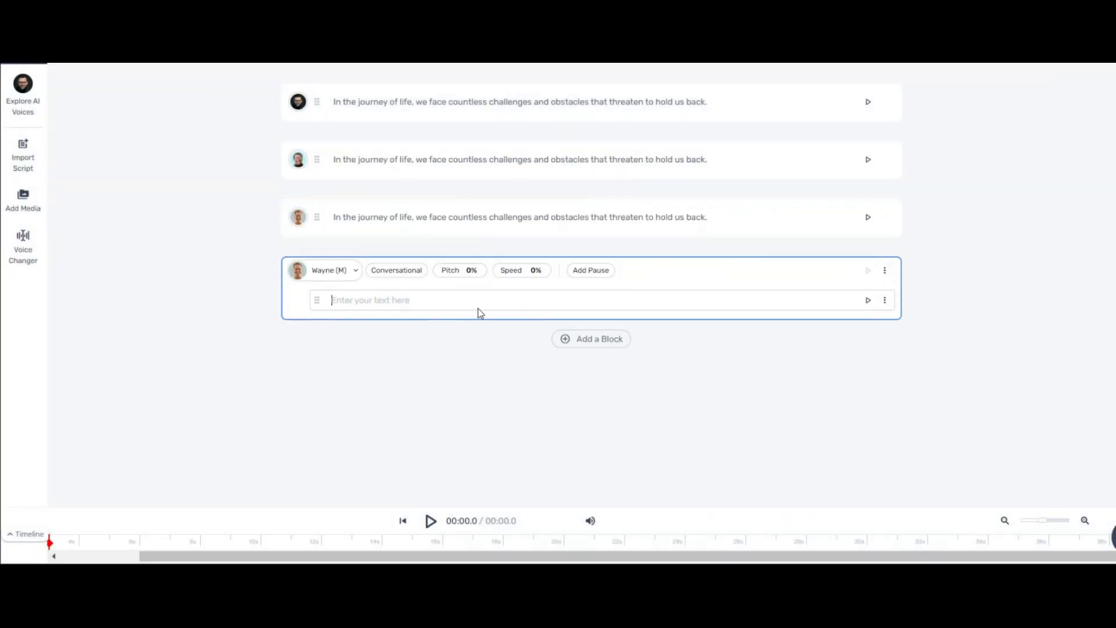
left_click(323, 270)
scroll(421, 244, "down", 3)
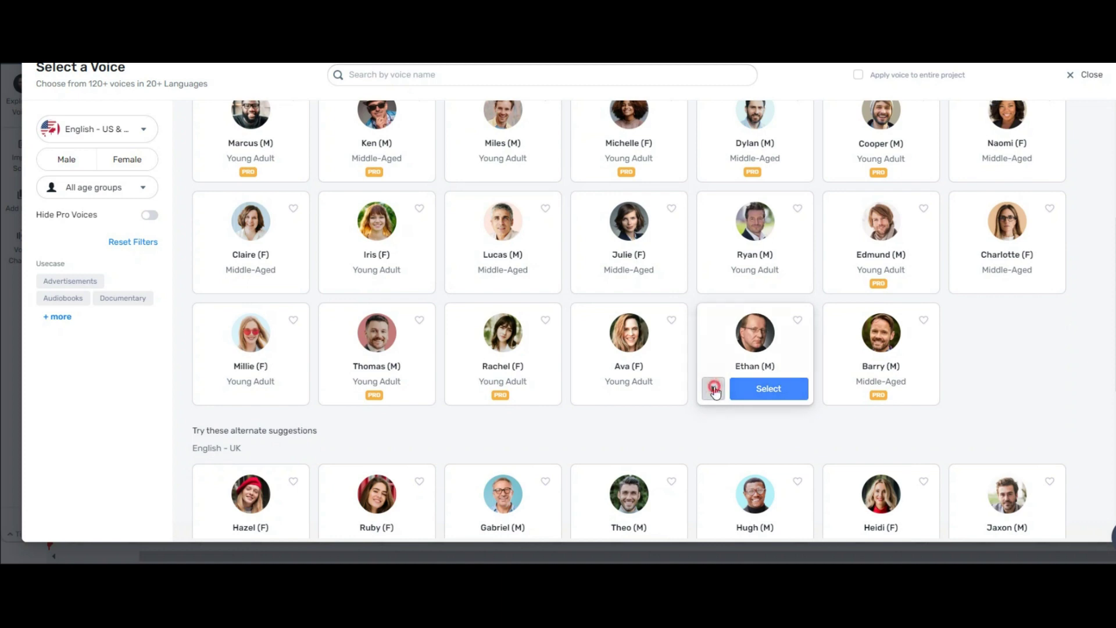
left_click(714, 388)
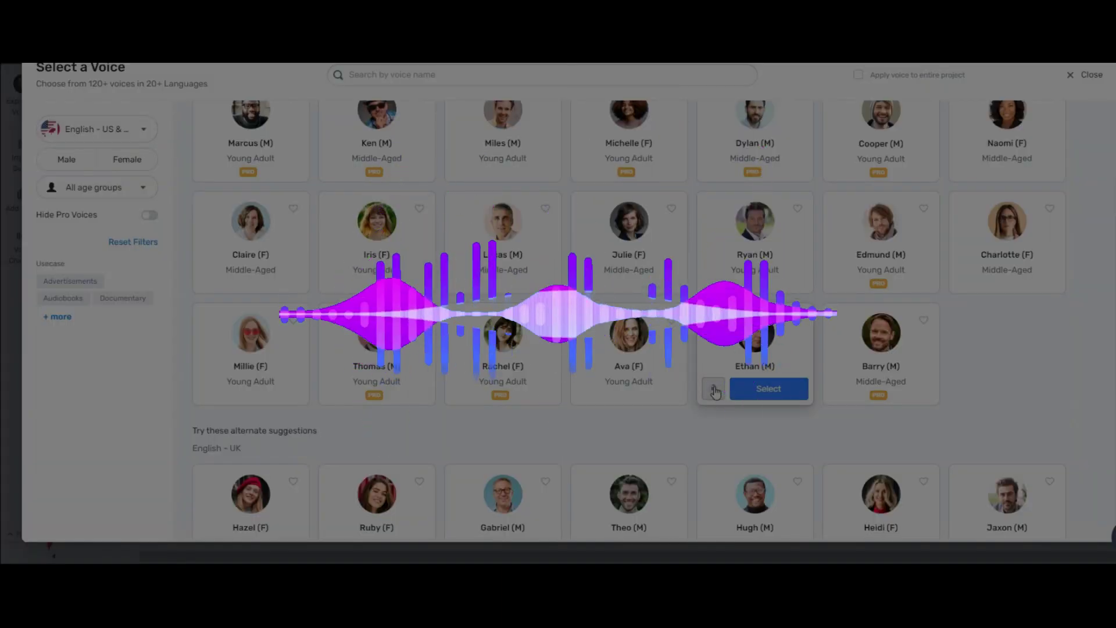
left_click(753, 390)
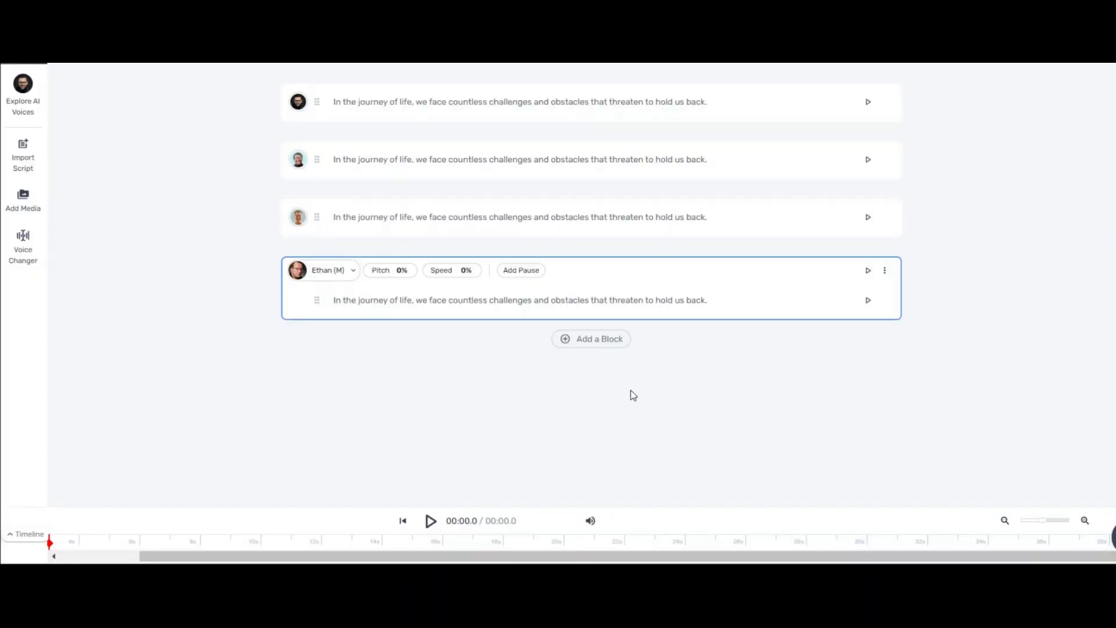
left_click(250, 299)
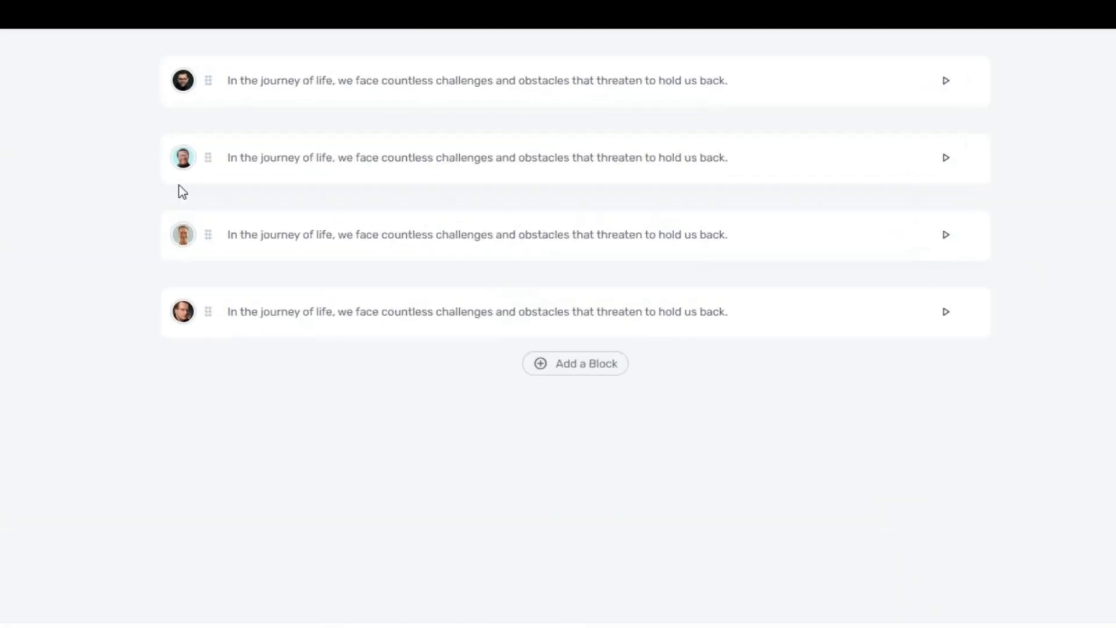
left_click(740, 71)
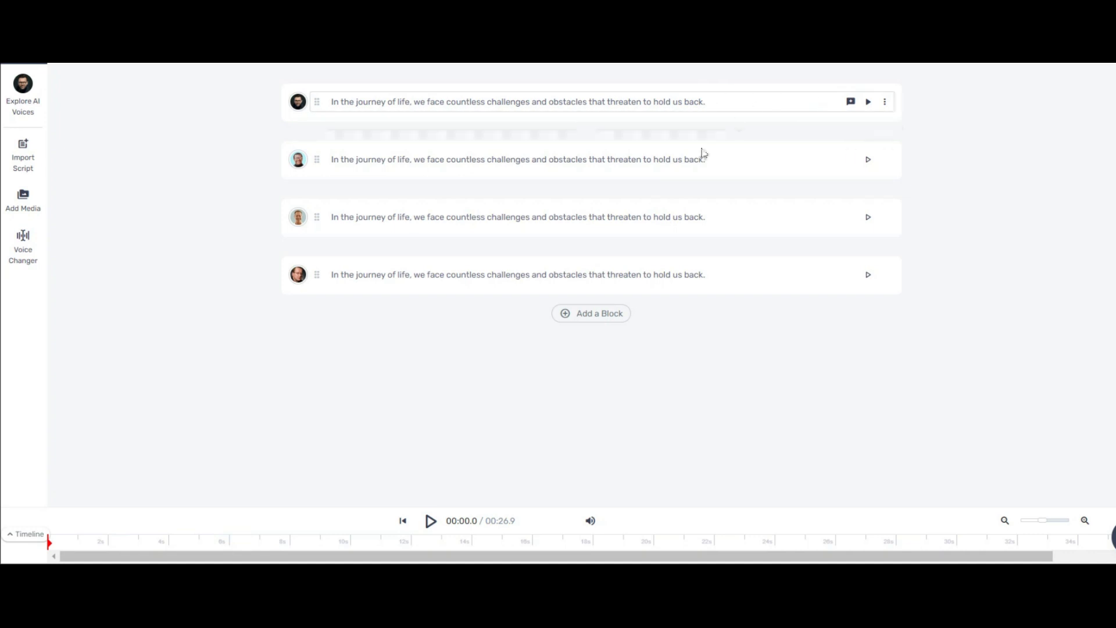
Emphasize journey, threaten, obstacles and us in block 1, raising them toward High, and apply.
left_click(851, 161)
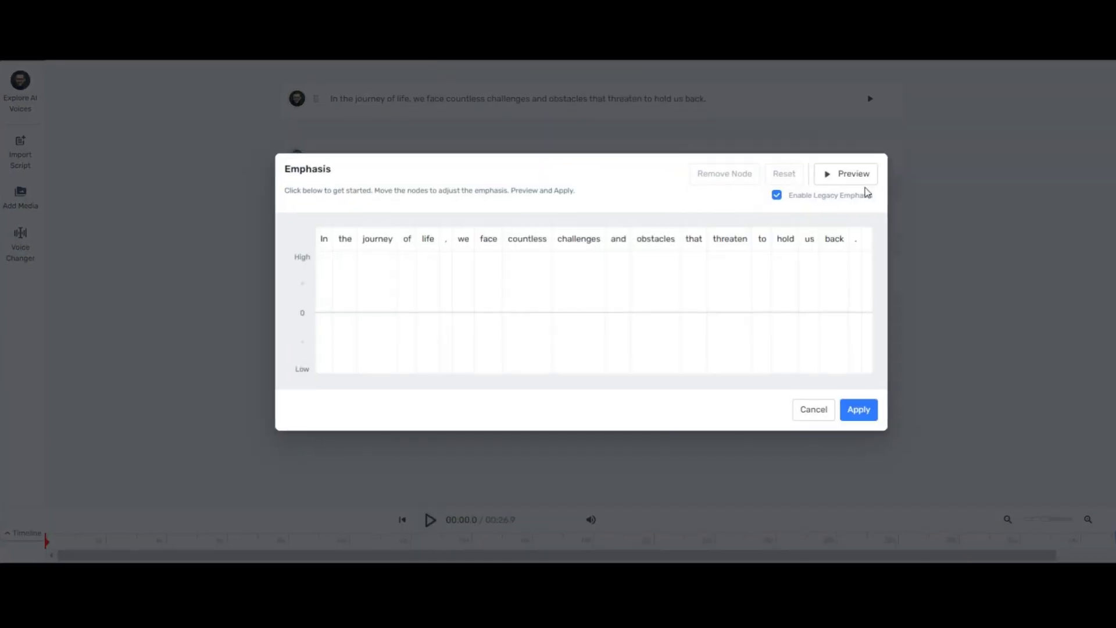
left_click(377, 293)
left_click_drag(376, 293, 375, 267)
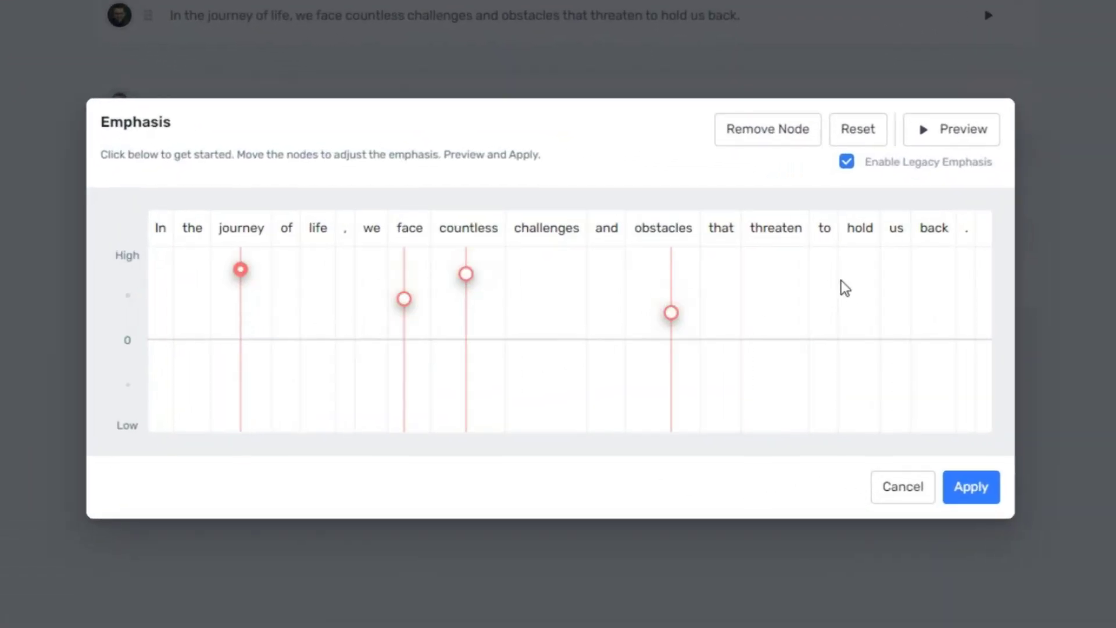
left_click(790, 273)
left_click_drag(671, 313, 673, 278)
left_click(893, 339)
left_click(971, 487)
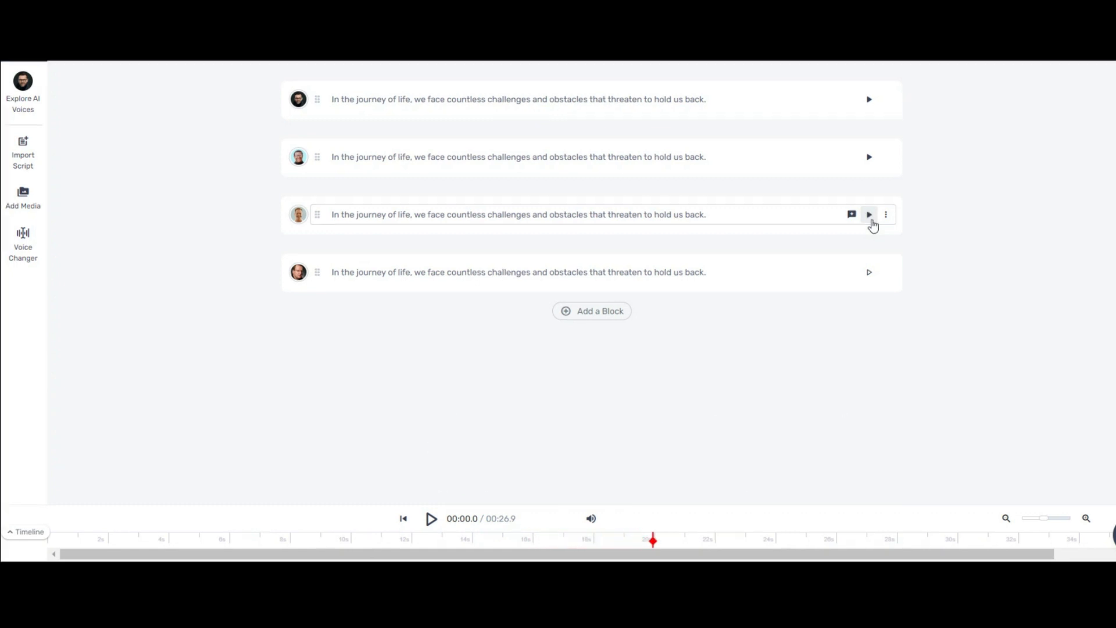
Set the third block's Wayne voice to -12% pitch and +3% speed.
left_click(336, 222)
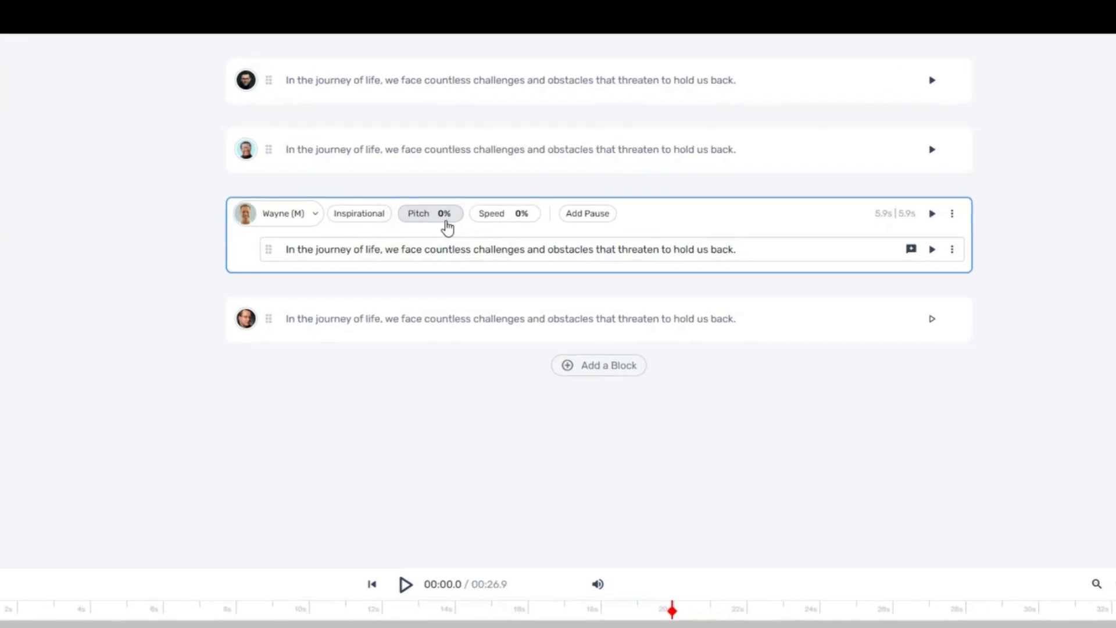
left_click(447, 214)
left_click_drag(391, 269, 366, 273)
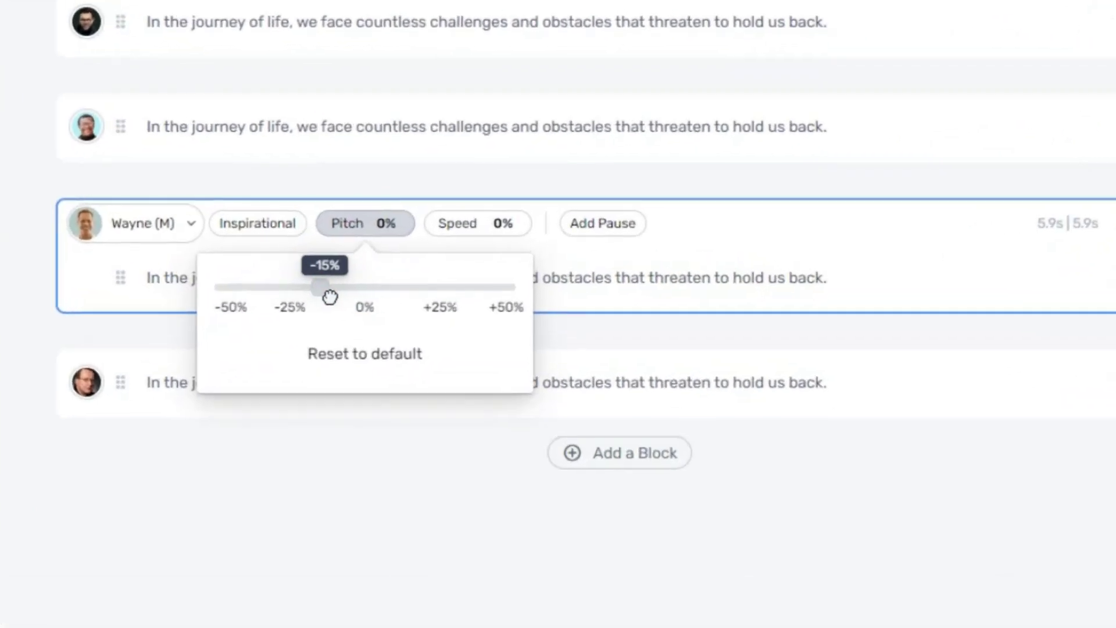
left_click(465, 236)
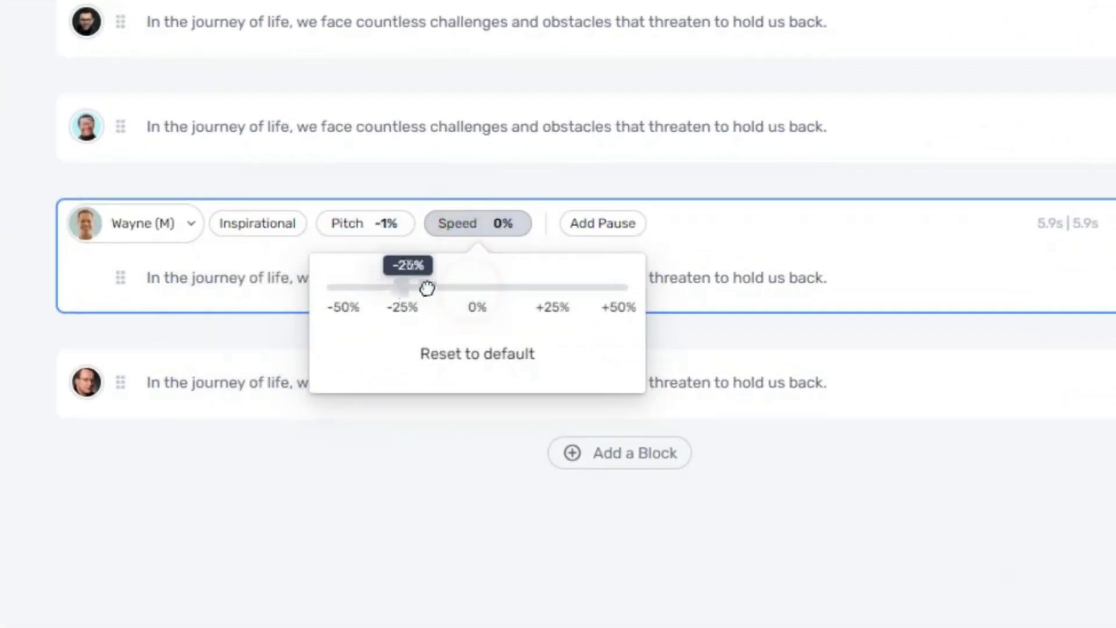
left_click(372, 227)
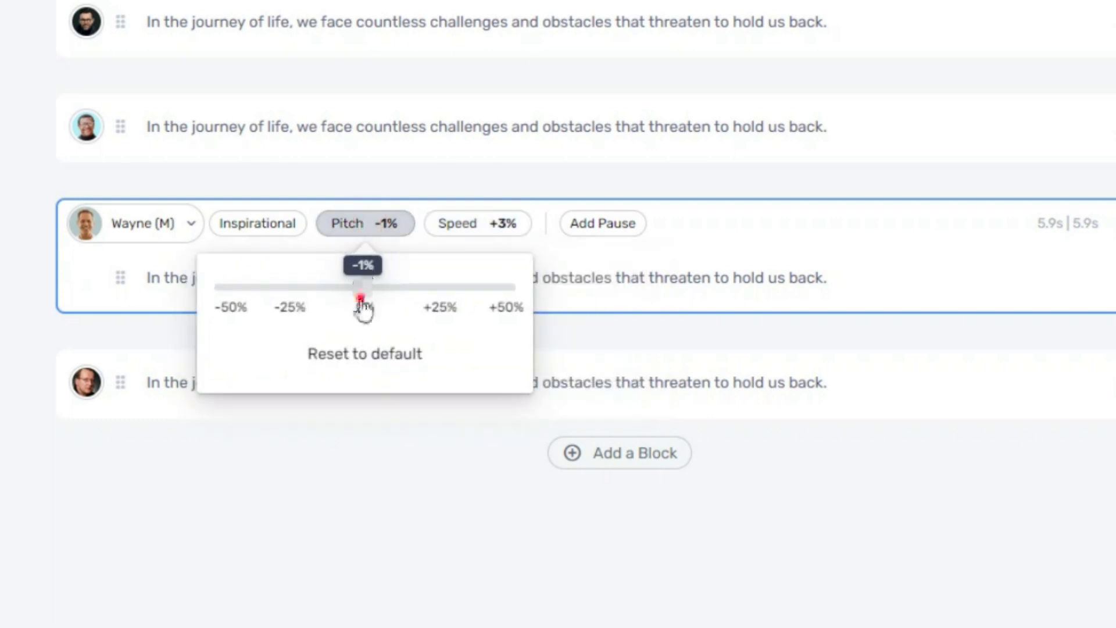
Review the voice styles and preset pause lengths, keeping Inspirational and adding no pause.
left_click(266, 234)
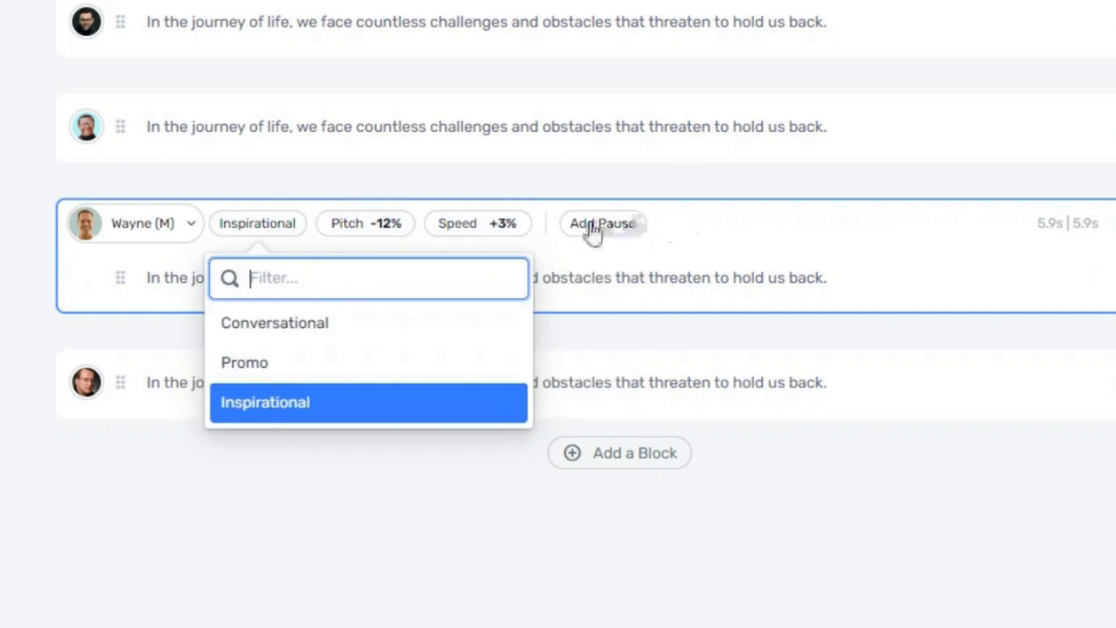
left_click(680, 228)
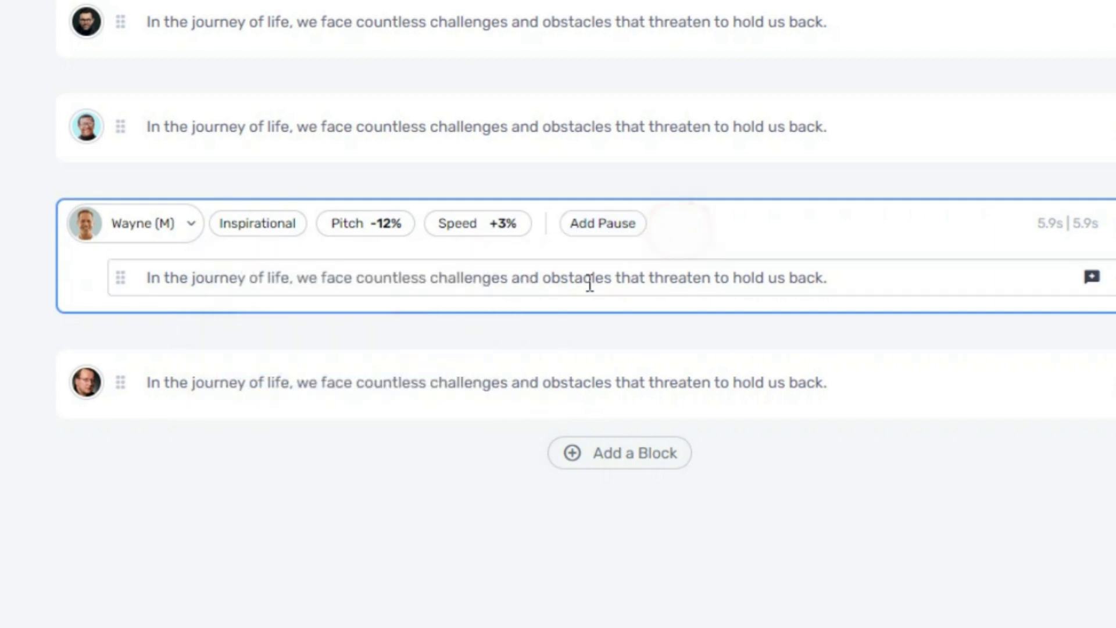
left_click(615, 233)
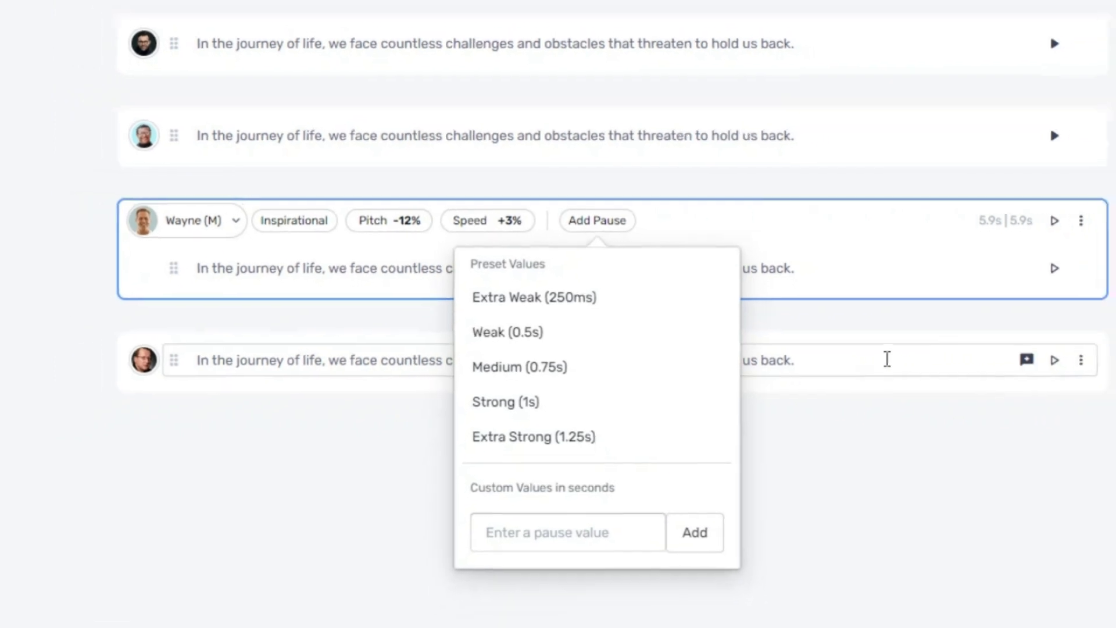
left_click(1114, 330)
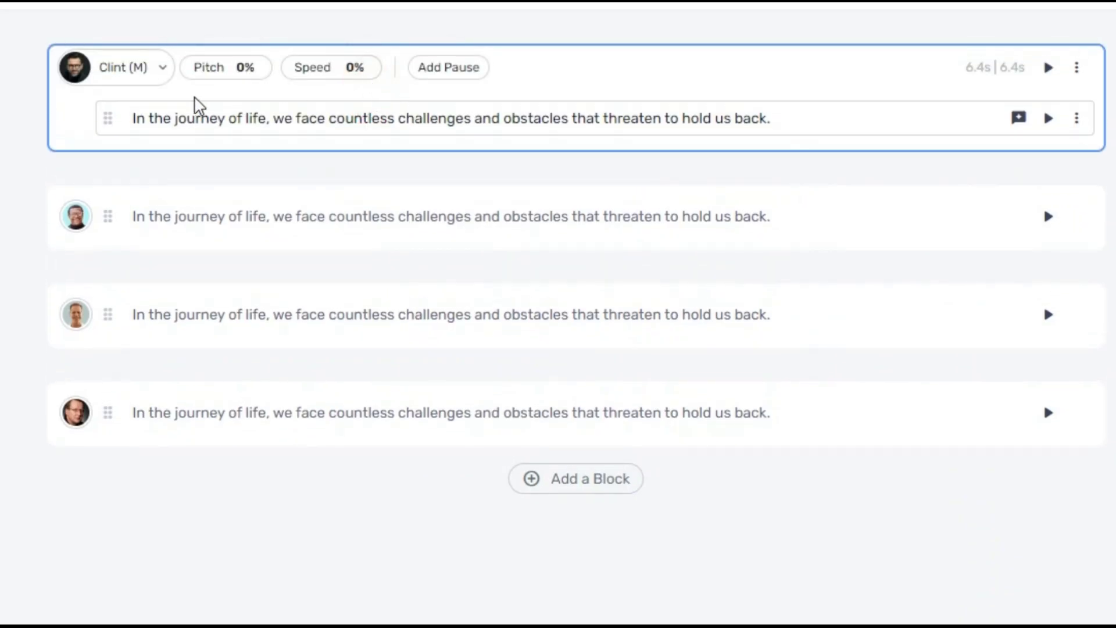
Set Hugh to -6% pitch, Wayne to -10% pitch/-29% speed, Ethan to -12% pitch/-25% speed.
left_click(317, 216)
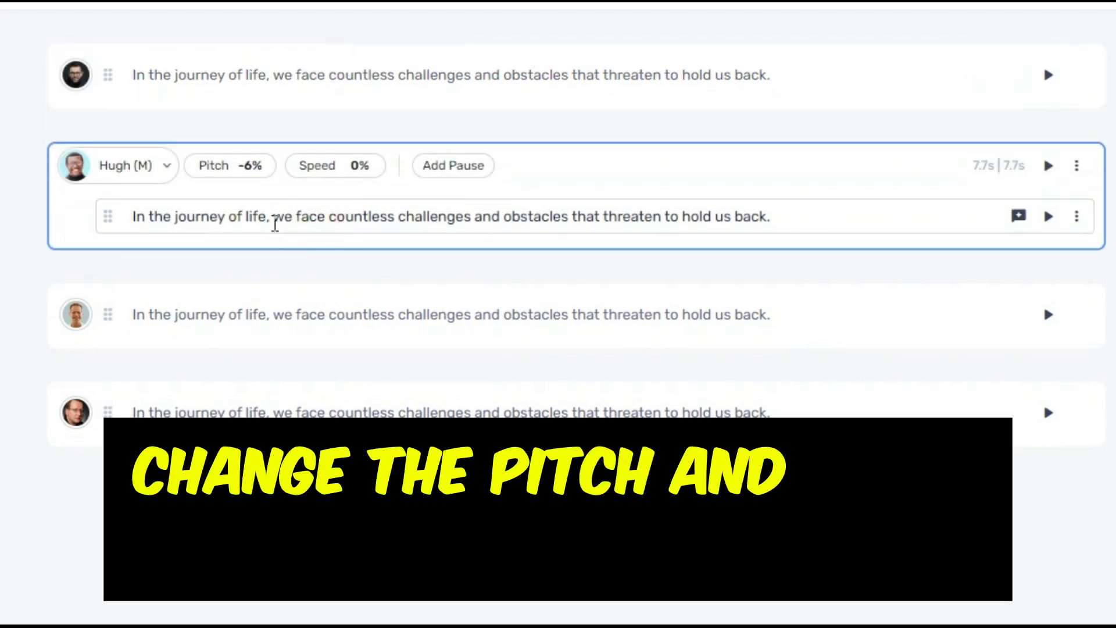
left_click(274, 217)
left_click(277, 317)
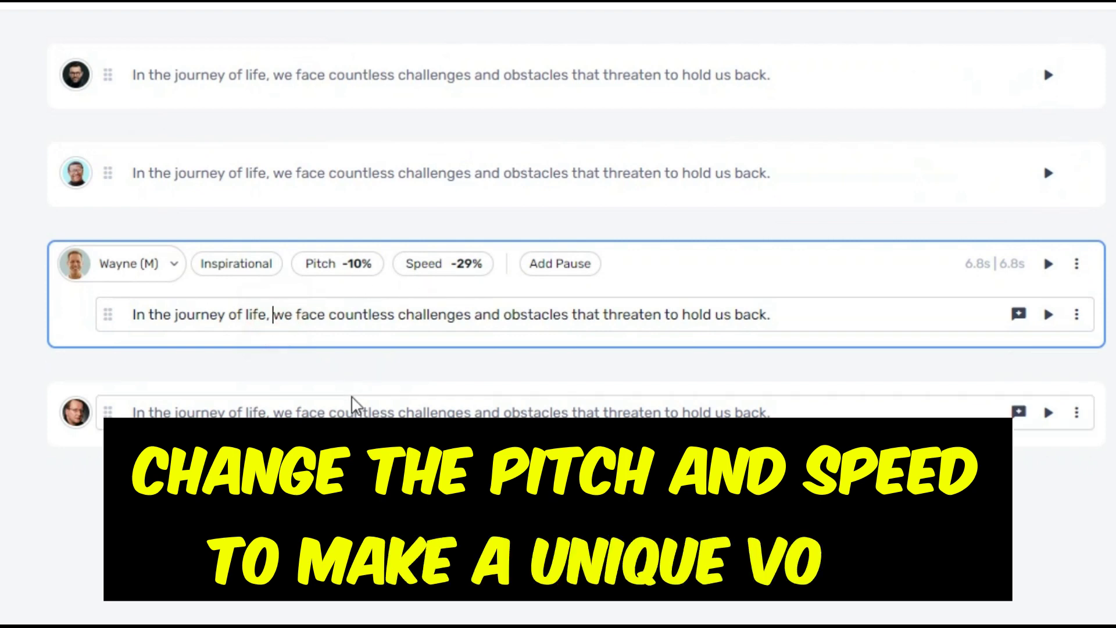
left_click(353, 410)
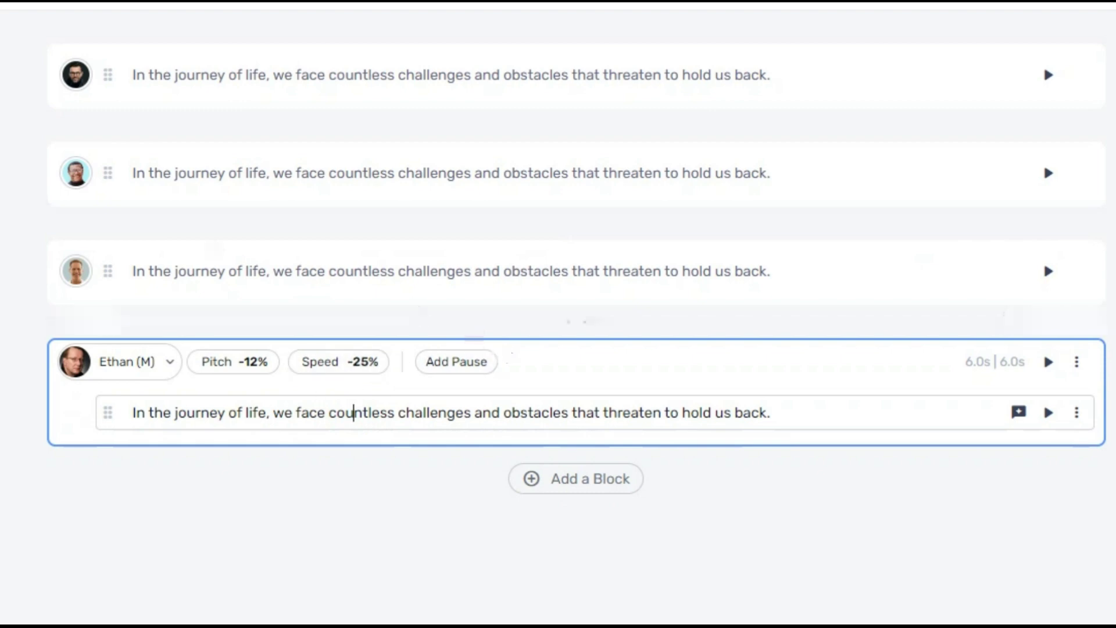
left_click(420, 74)
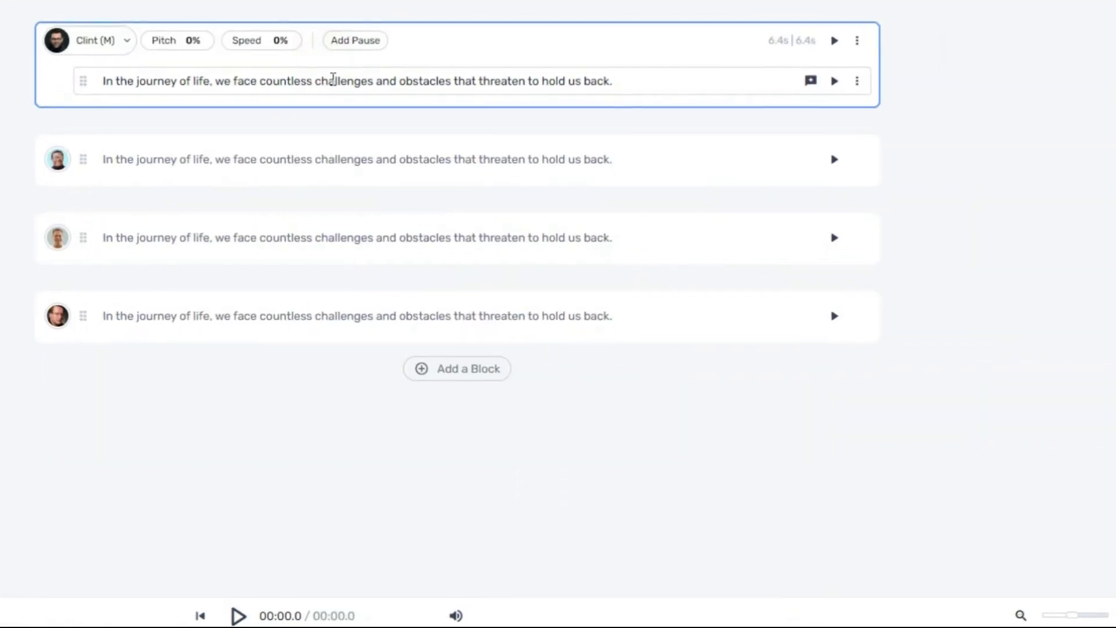
double_click(333, 78)
left_click(340, 57)
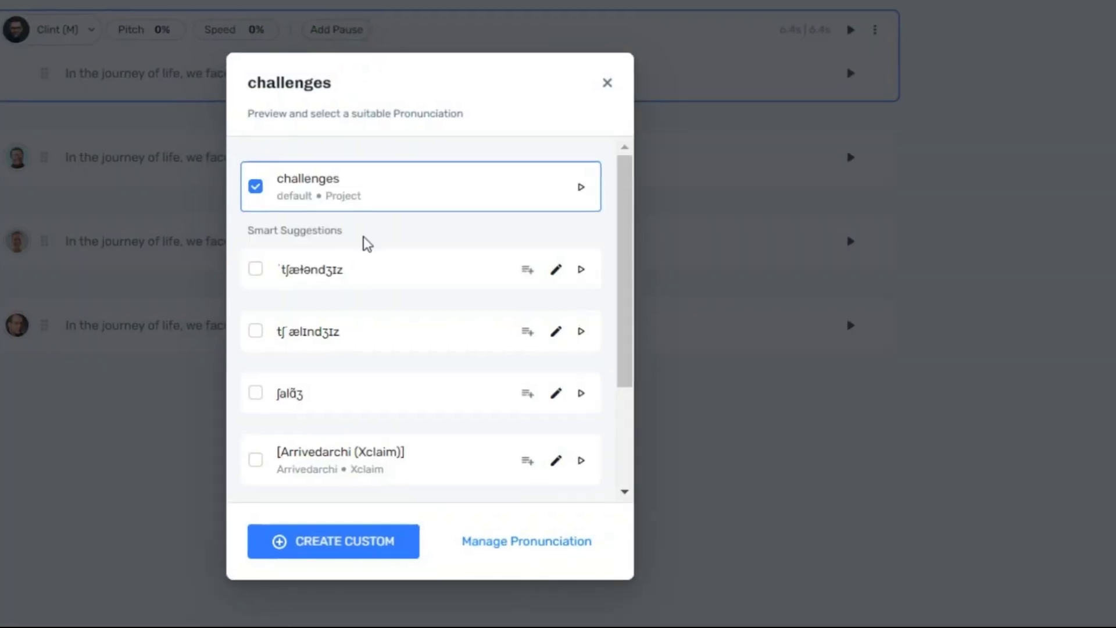
scroll(368, 243, "down", 3)
scroll(356, 393, "up", 3)
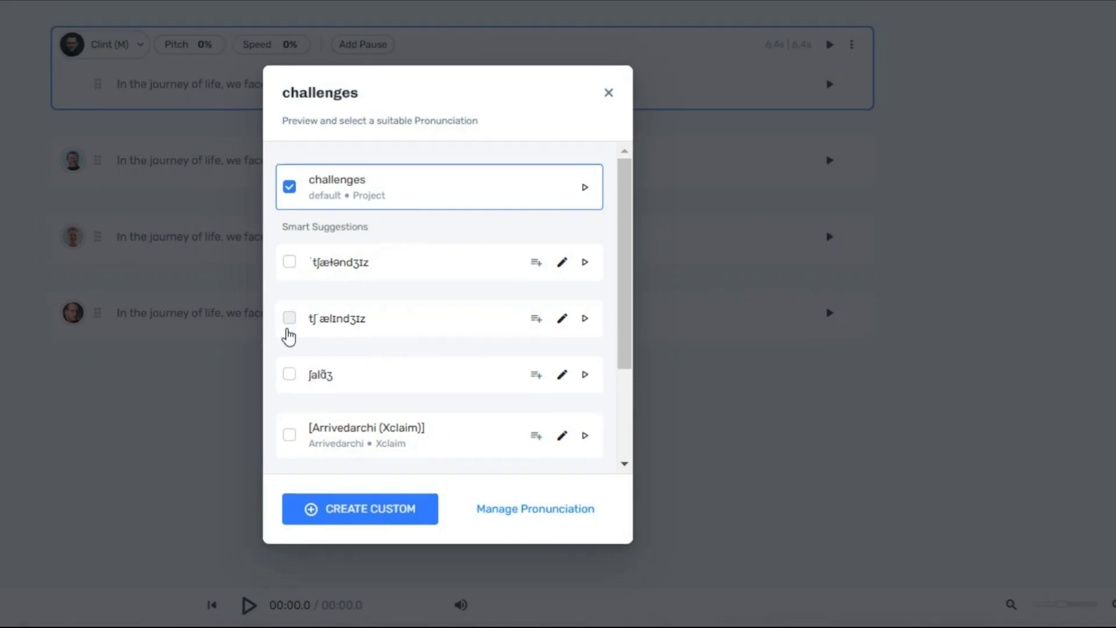
scroll(293, 384, "down", 5)
left_click(609, 92)
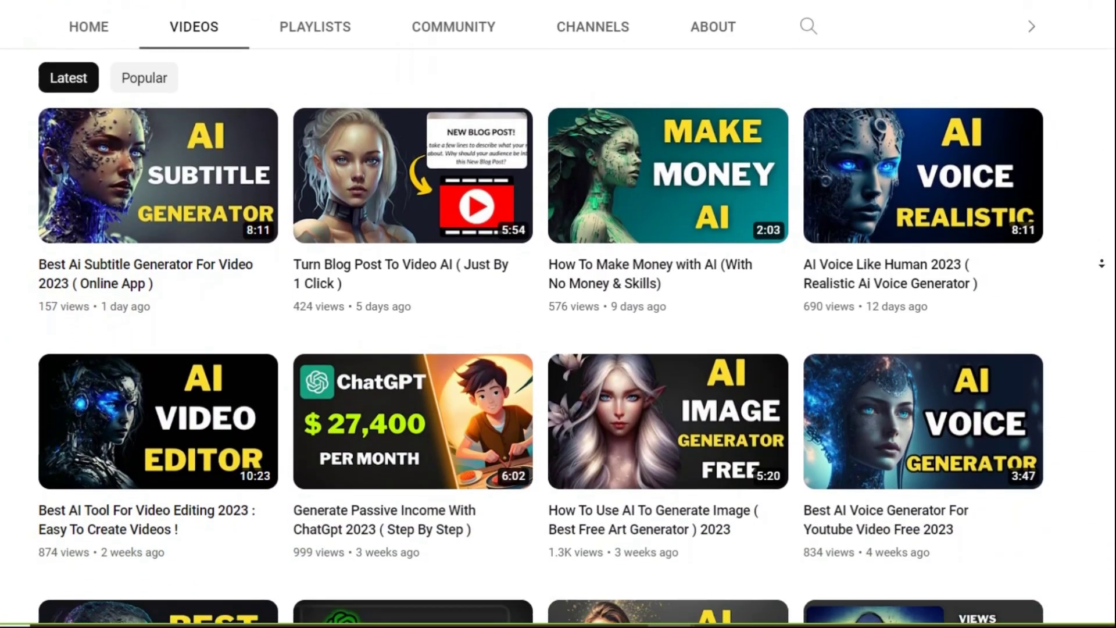
scroll(558, 314, "down", 5)
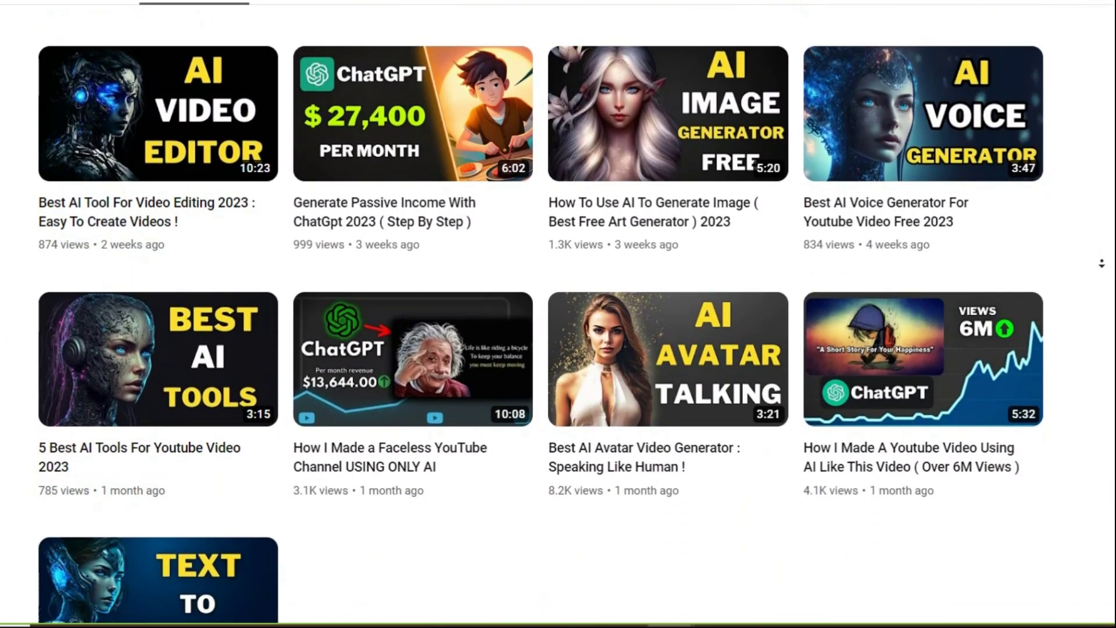